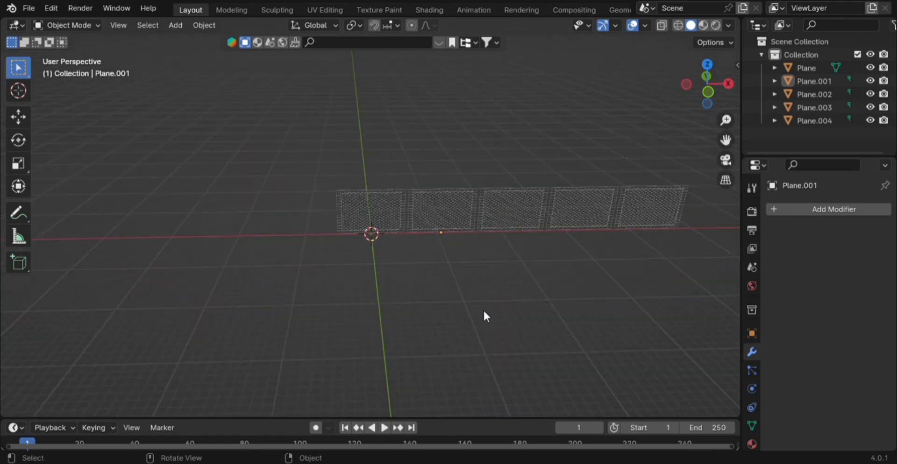
Make linked duplicates of all five fence panels and move them along the global Y axis in top view
scroll(483, 312, "up", 3)
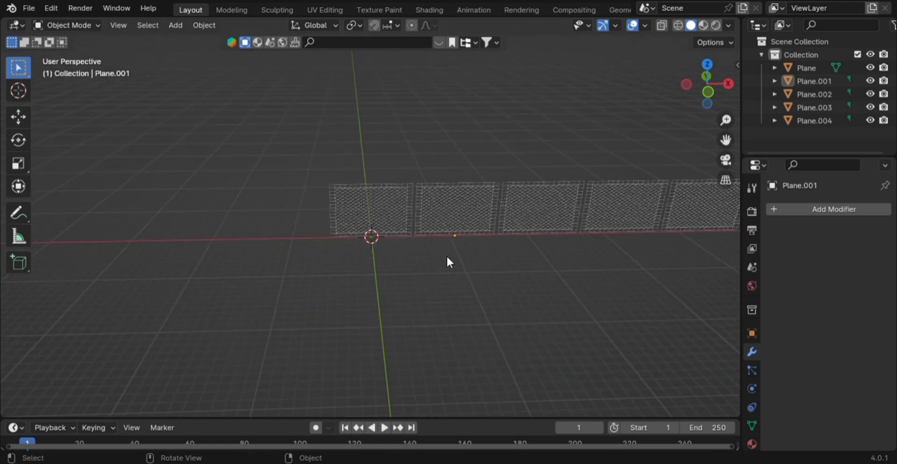
key("a")
scroll(481, 306, "down", 2)
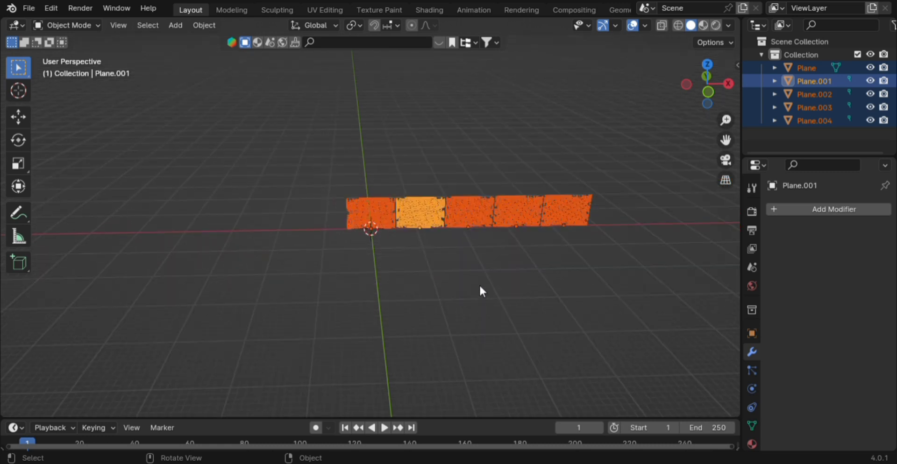
key("grave")
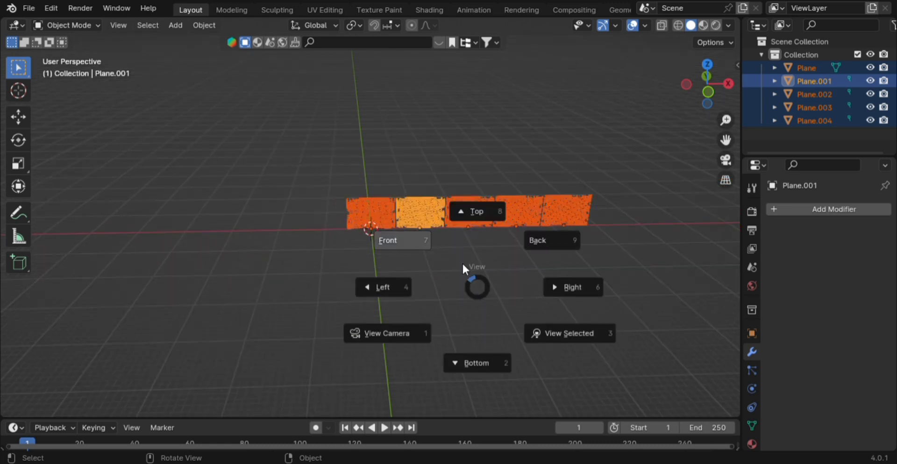
left_click(481, 220)
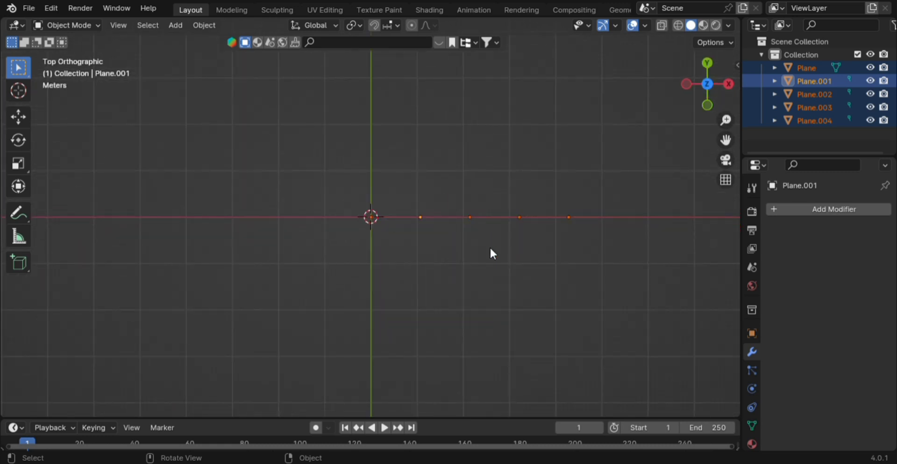
key("alt+d")
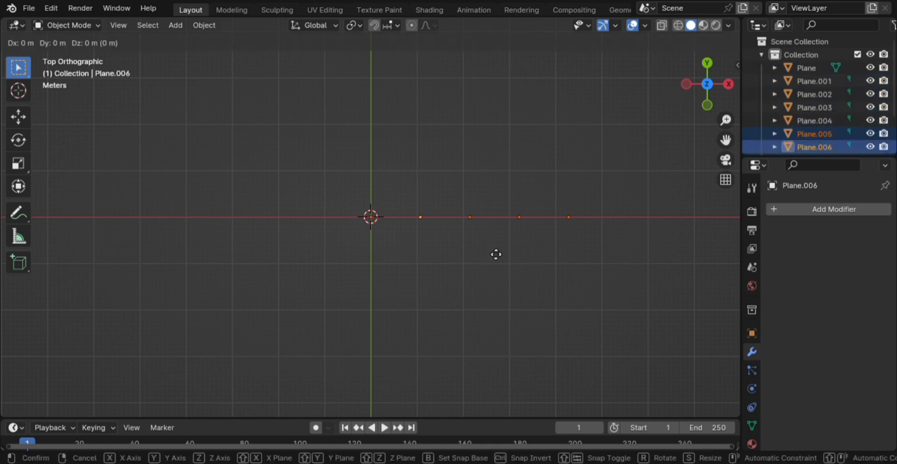
key("y")
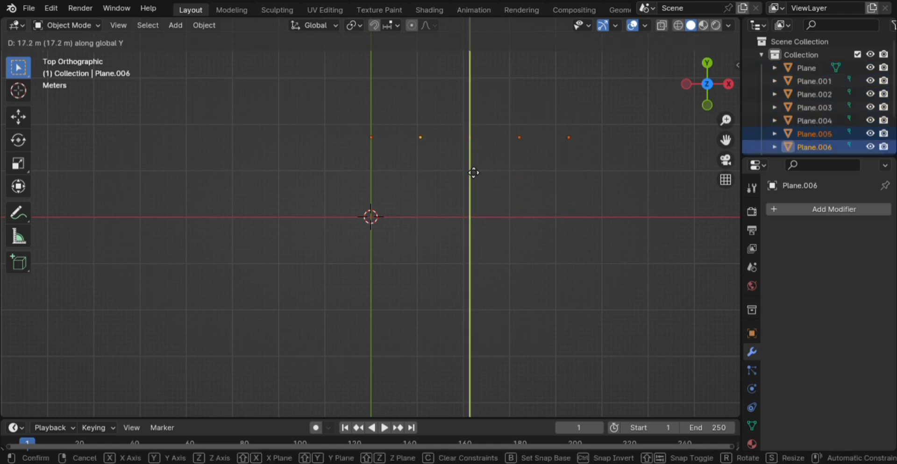
left_click(466, 159)
middle_click_drag(499, 269, 498, 224)
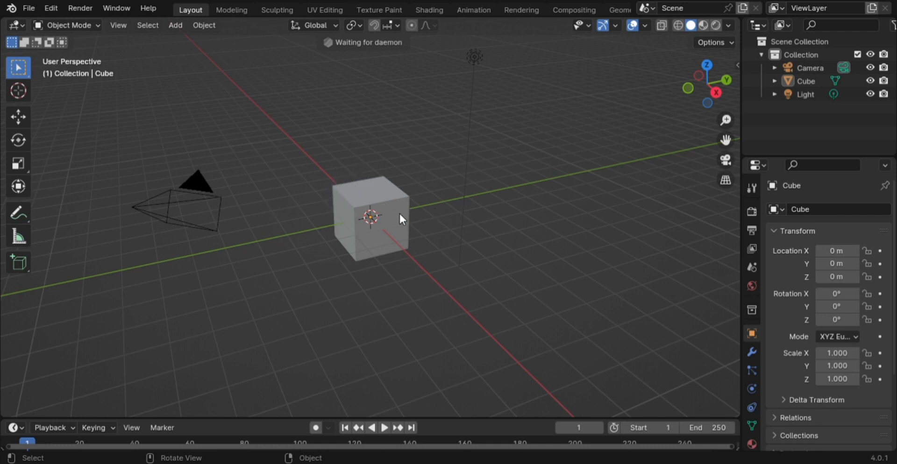
Delete the default camera, cube and light, and add a mesh plane
key("a")
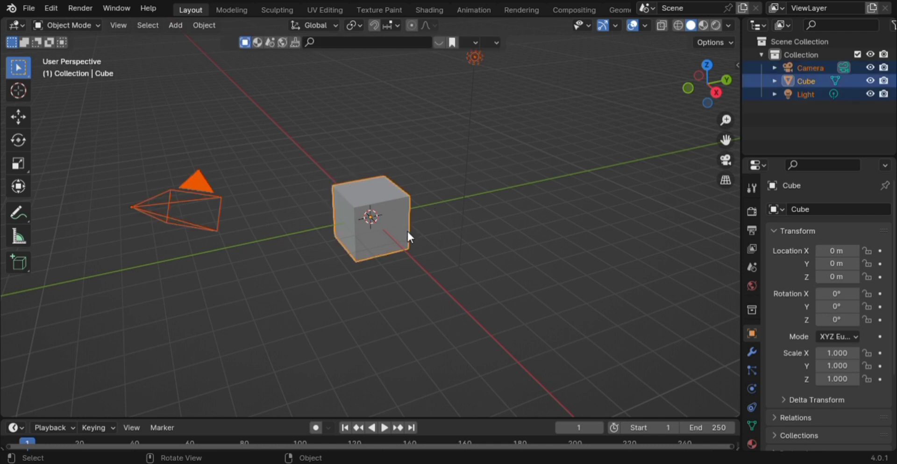
key("x")
left_click(408, 230)
key("shift+a")
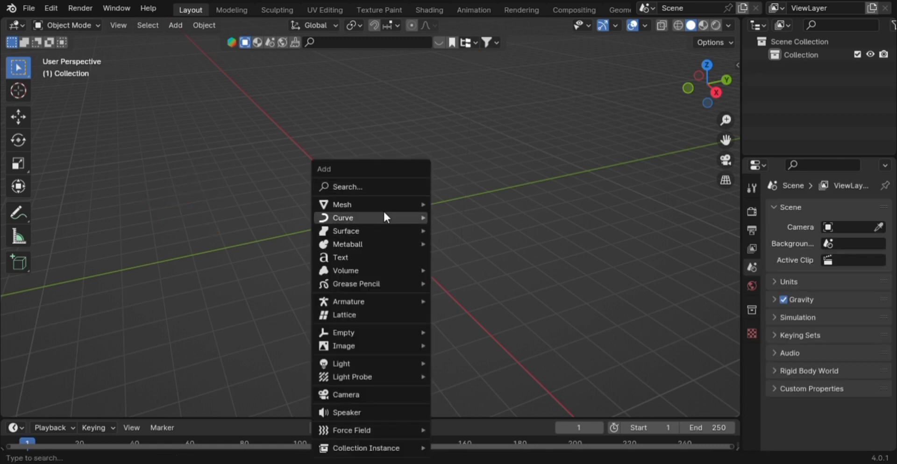
mouse_move(365, 204)
left_click(444, 205)
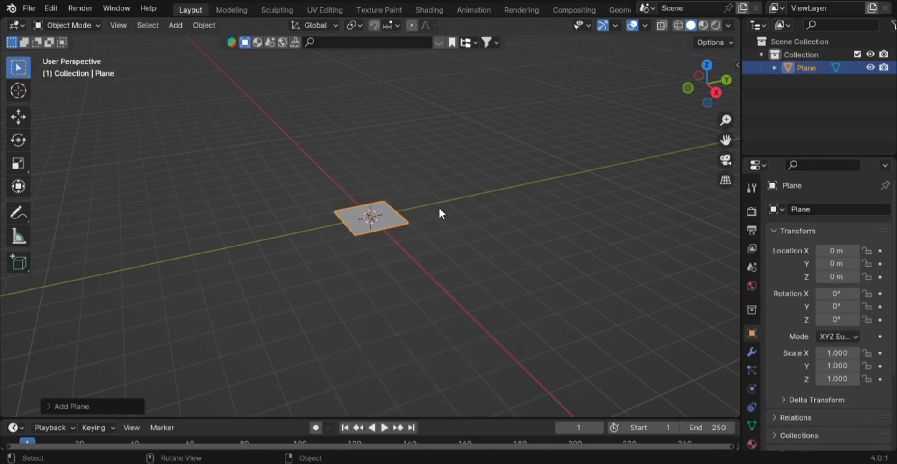
Scale the plane's mesh up to about 3.5 times its size in Edit Mode, seen from above
key("Tab")
key("KP_7")
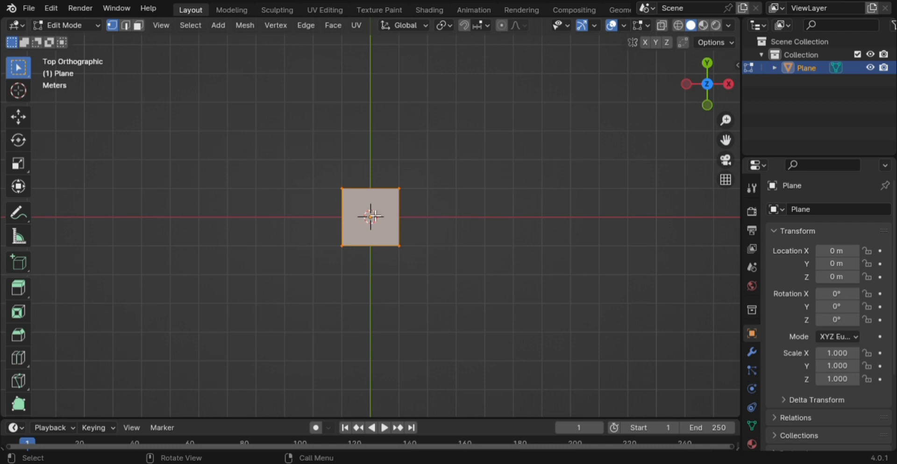
scroll(376, 216, "up", 2)
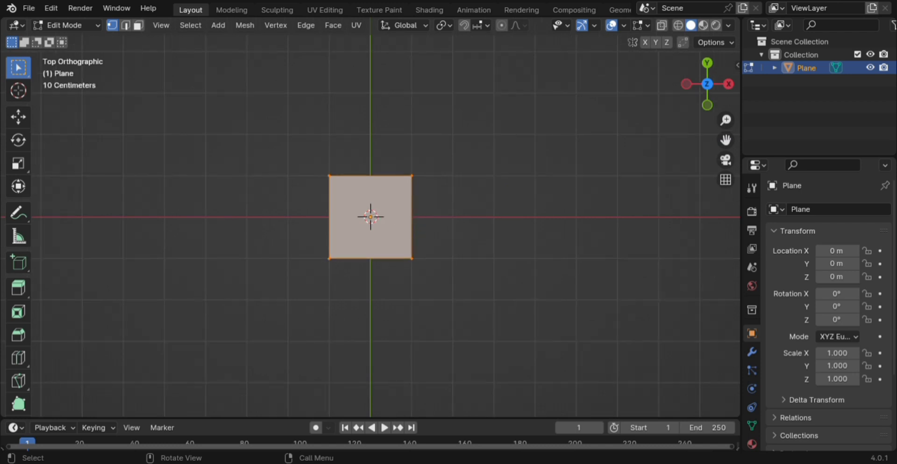
key("s")
left_click(574, 271)
Subdivide the plane with 15 cuts
right_click(400, 219)
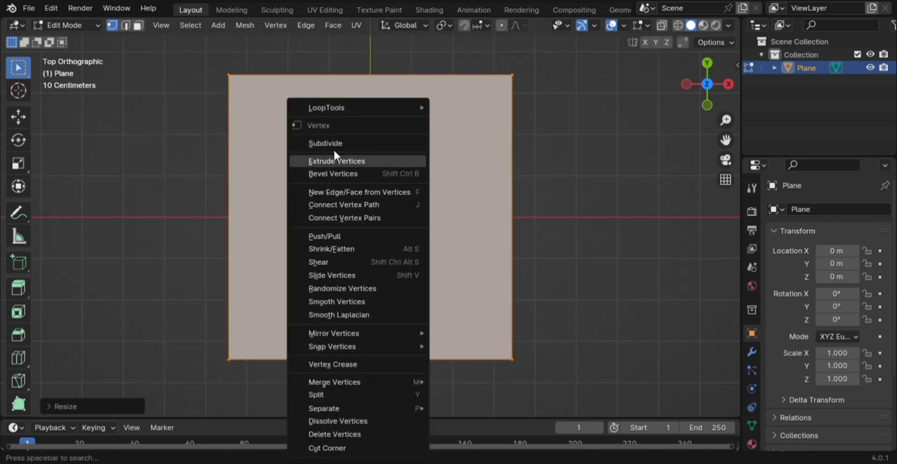
left_click(343, 142)
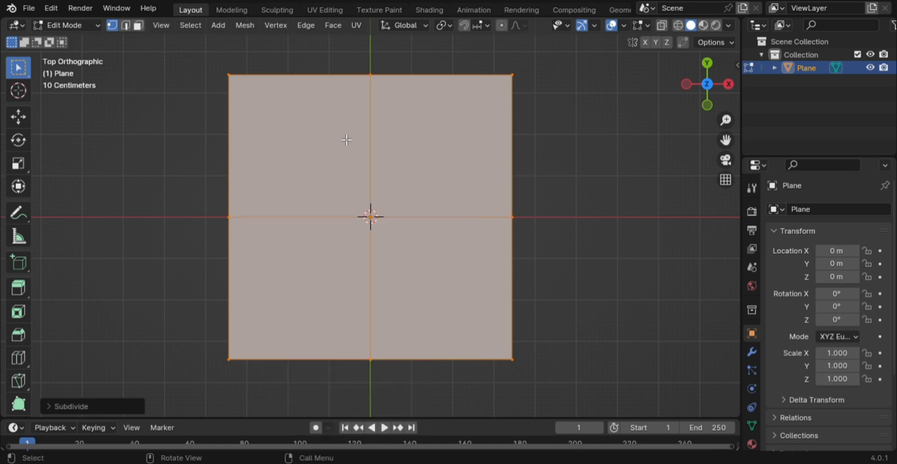
left_click(99, 403)
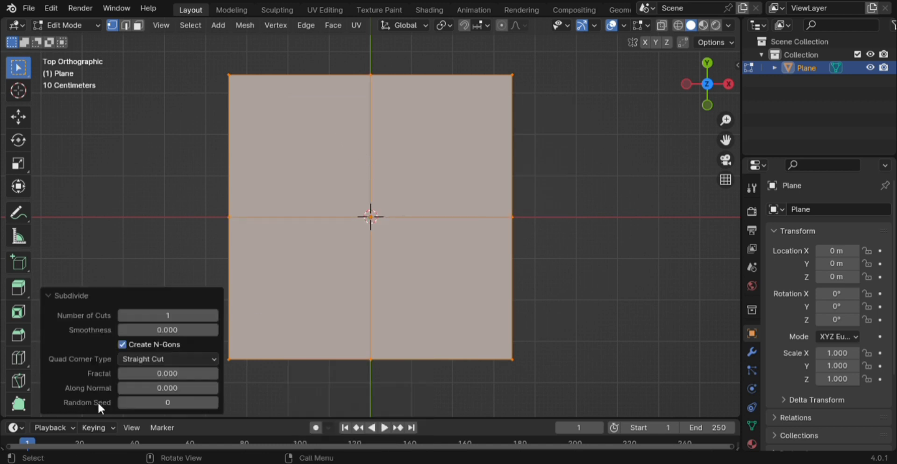
left_click(163, 321)
type("15")
key("Return")
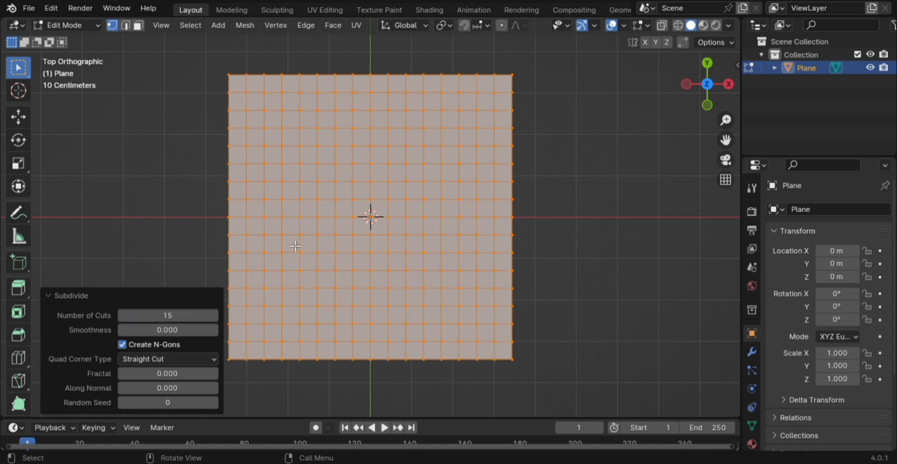
Stretch the subdivided plane along the X axis by a factor of about 1.48
scroll(379, 265, "down", 2)
scroll(379, 266, "up", 2)
key("s")
key("x")
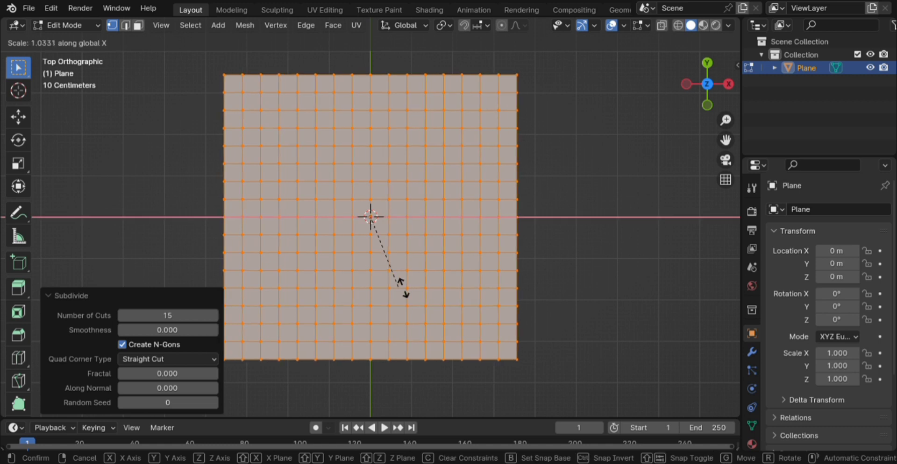
left_click(439, 303)
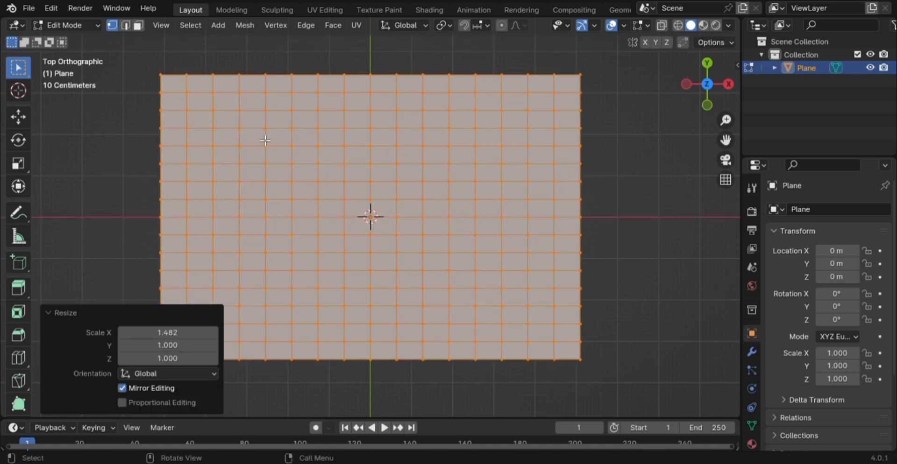
Turn all faces inside the outermost ring into a diamond pattern using Poke Faces followed by Tris to Quads
key("3")
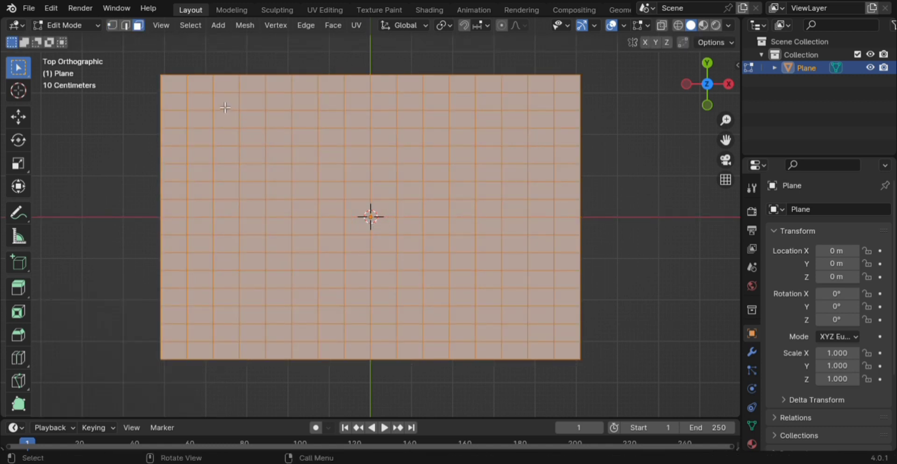
left_click_drag(207, 99, 546, 340)
right_click(343, 149)
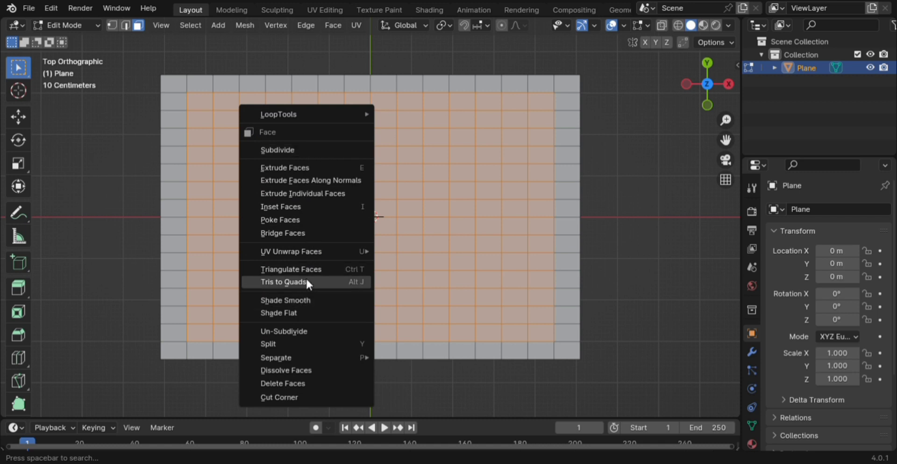
left_click(305, 223)
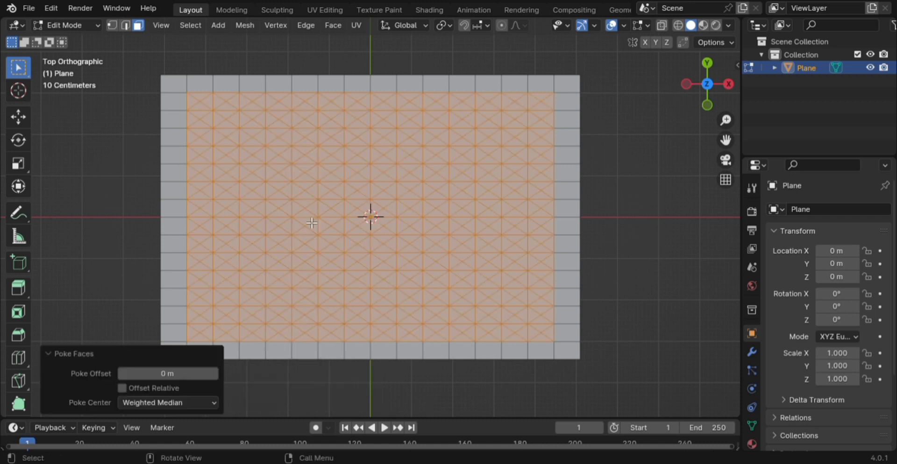
right_click(320, 204)
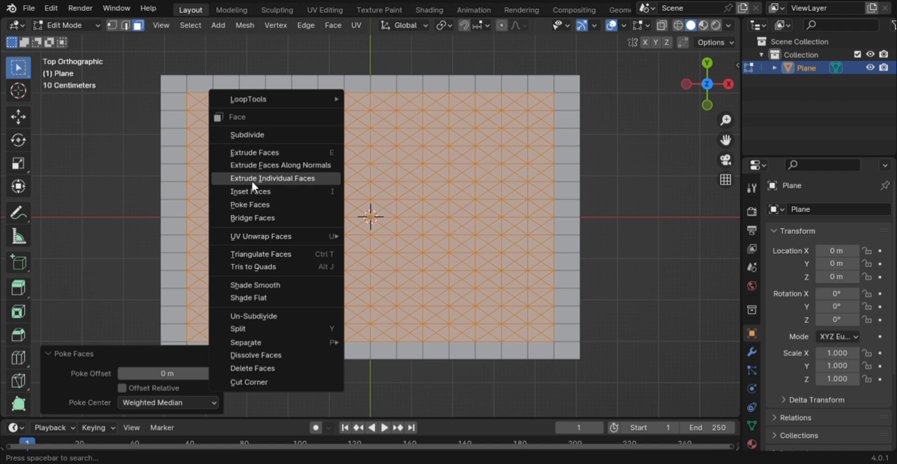
left_click(287, 269)
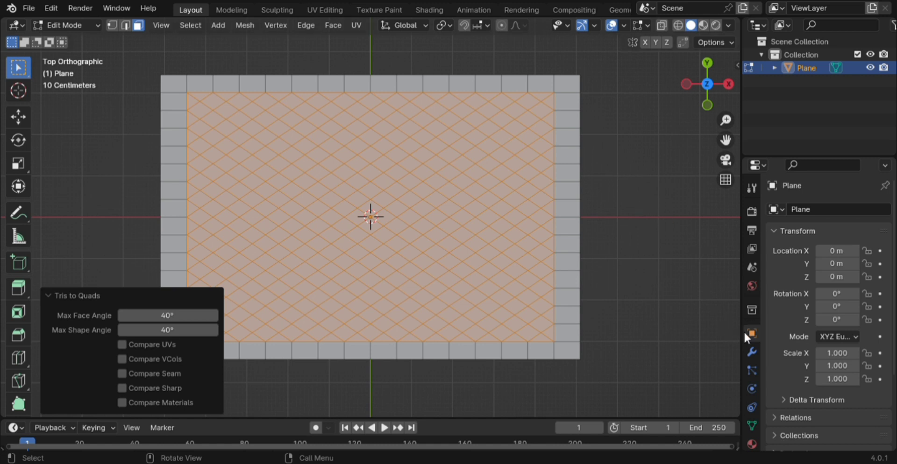
Add a Wireframe modifier to the plane, return to Object Mode and deselect the plane
left_click(753, 352)
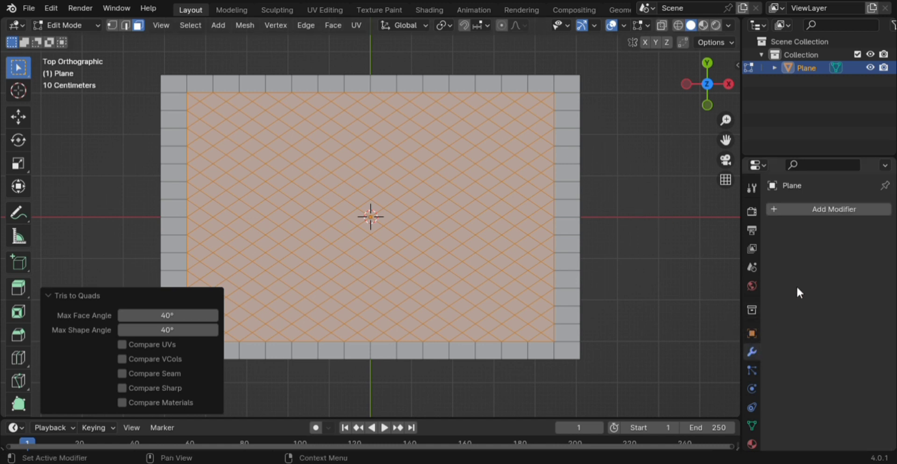
left_click(808, 209)
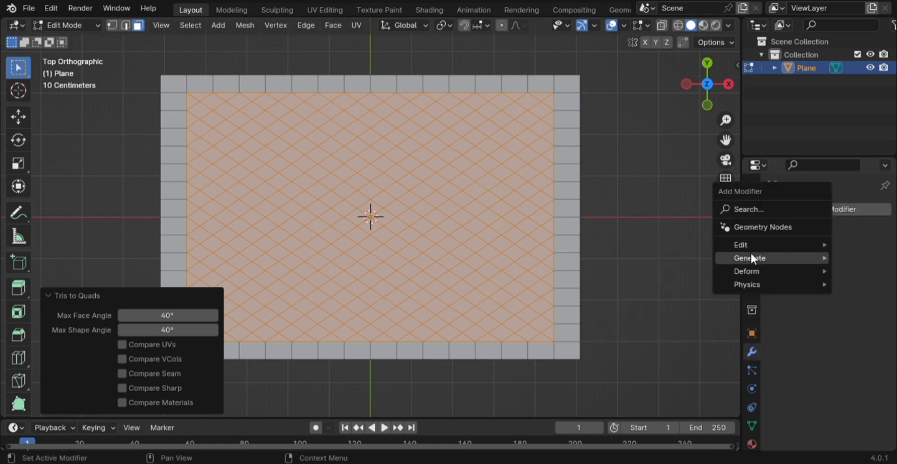
mouse_move(750, 258)
left_click(676, 261)
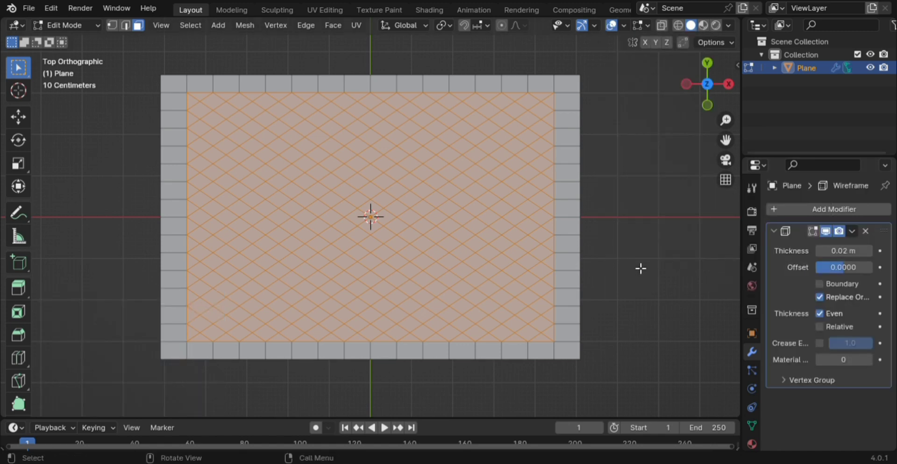
key("Tab")
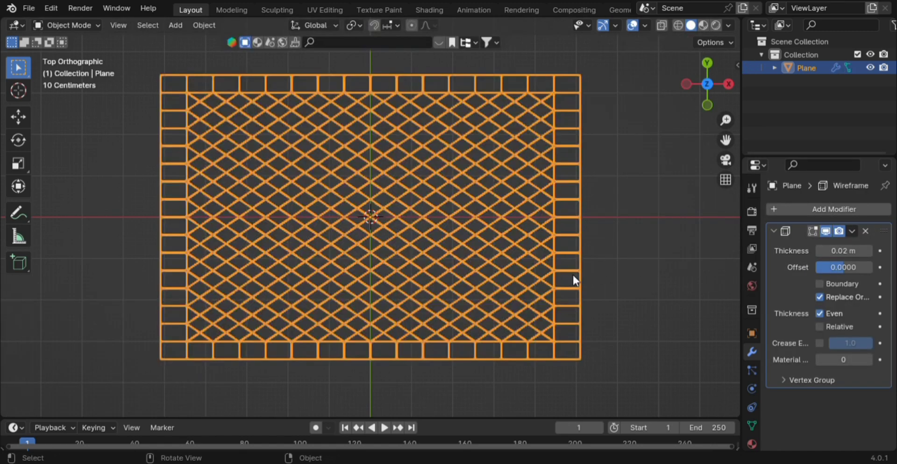
left_click(616, 278)
Set the Wireframe modifier's thickness to 0.061 m
middle_click_drag(620, 272, 568, 269)
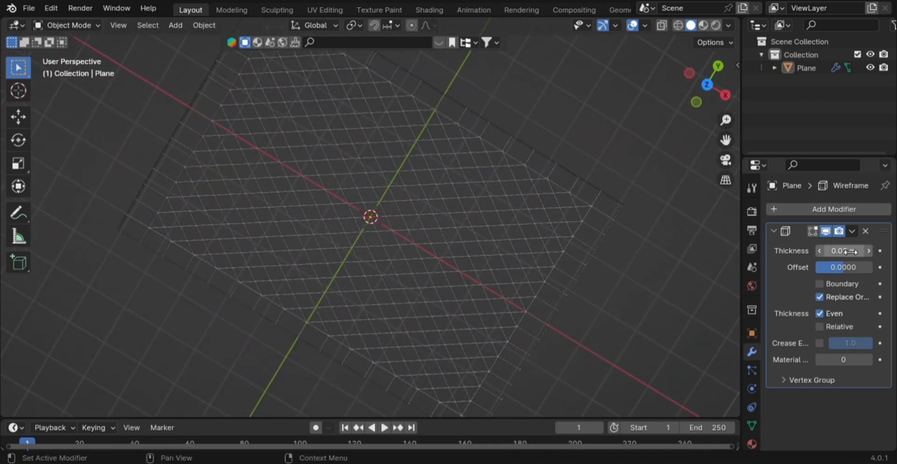
left_click(870, 251)
left_click(870, 251)
left_click(870, 251)
left_click_drag(851, 253, 726, 256)
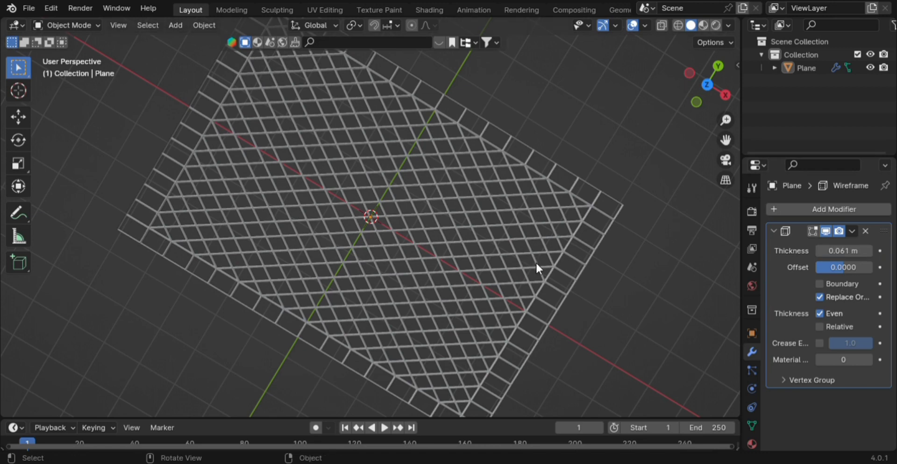
Open the plane for mesh editing in the front orthographic view
key("Tab")
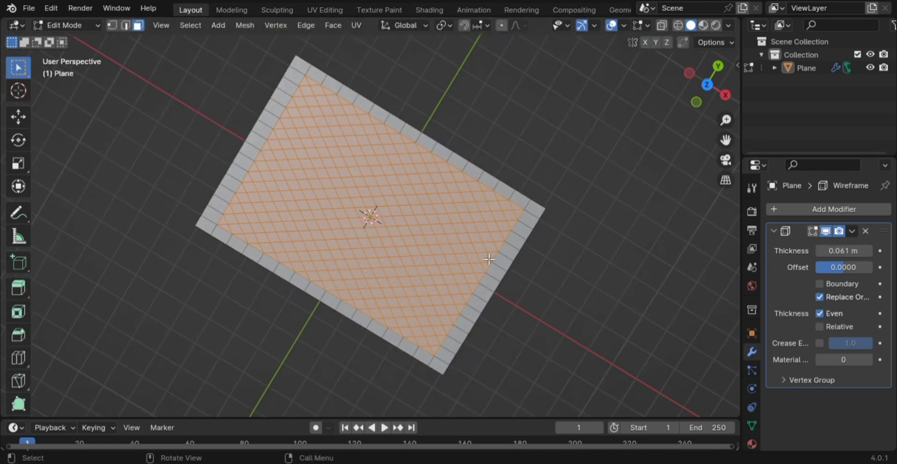
key("KP_1")
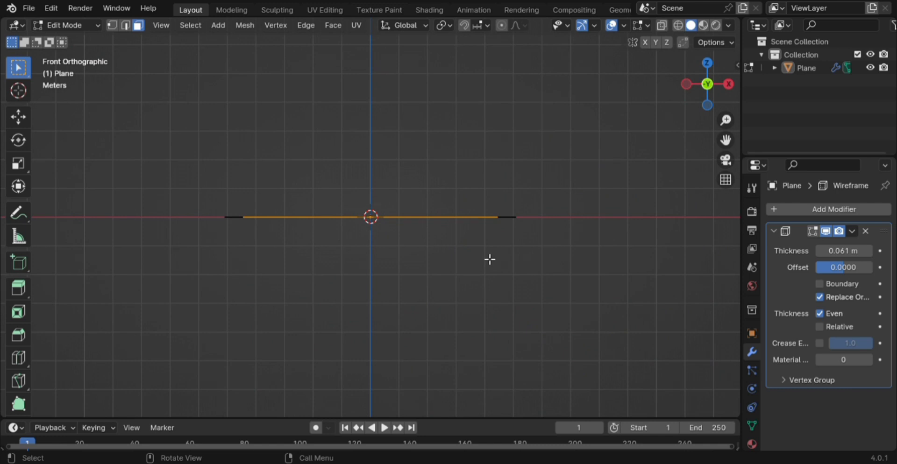
type("rx90")
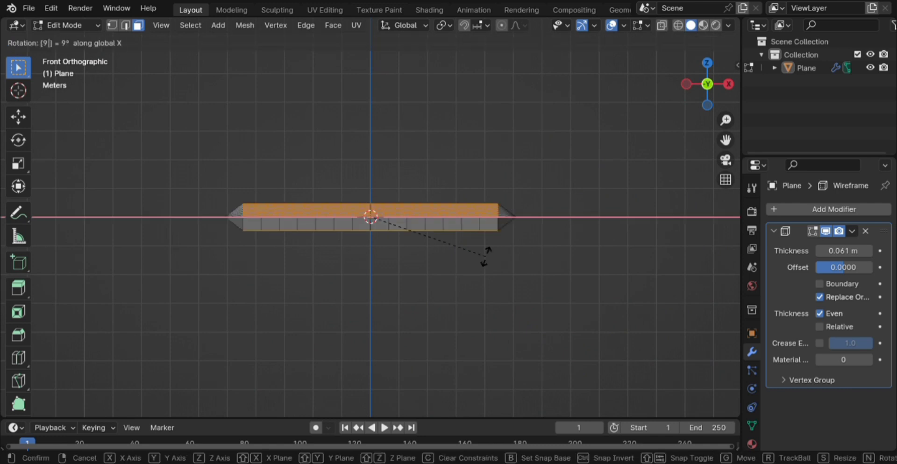
key("Return")
scroll(484, 274, "up", 2)
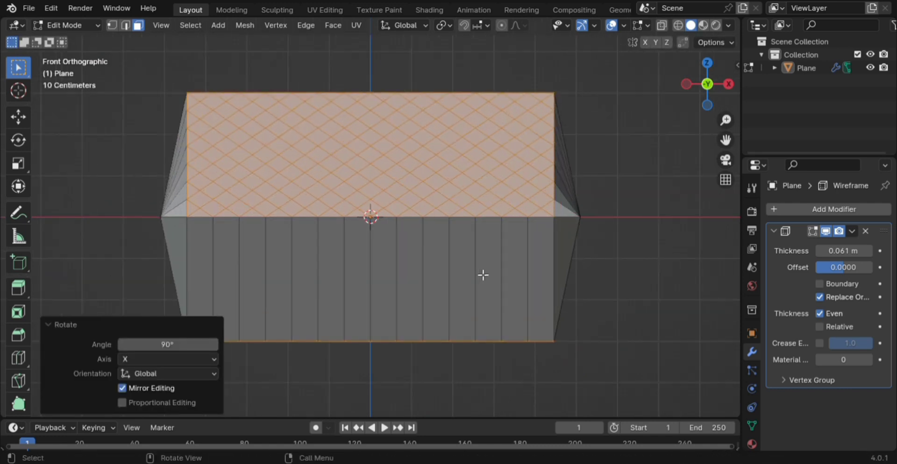
scroll(483, 273, "down", 2)
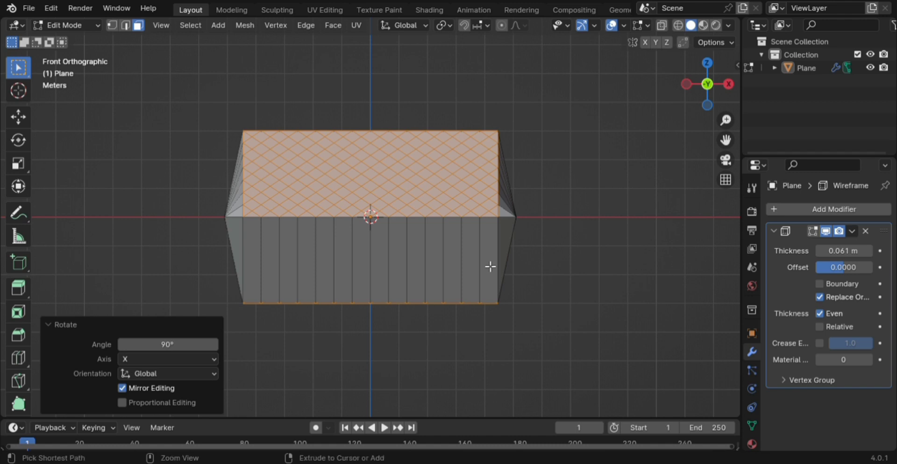
key("ctrl+z")
Rotate the entire plane mesh 90° about the X axis to stand it upright
key("a")
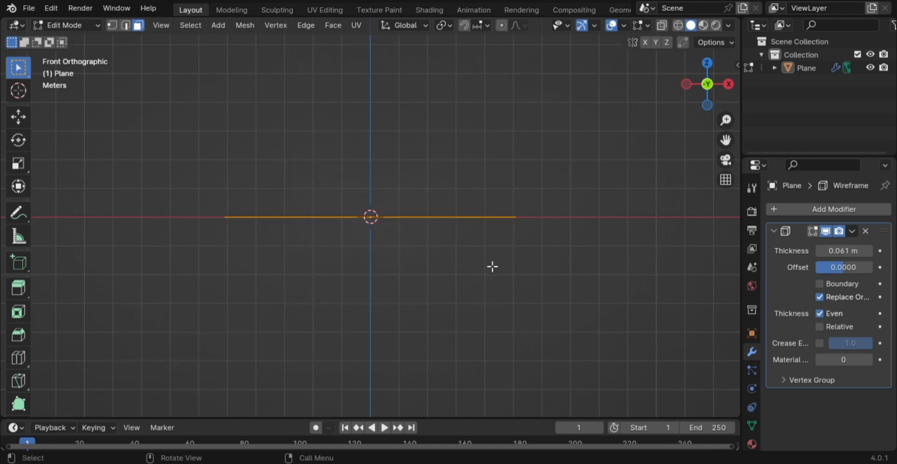
type("rx")
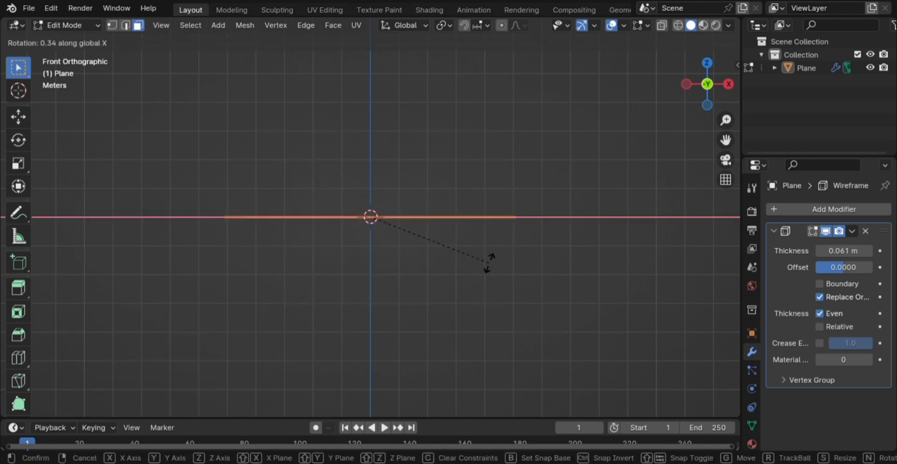
type("90")
key("Return")
scroll(548, 297, "up", 2)
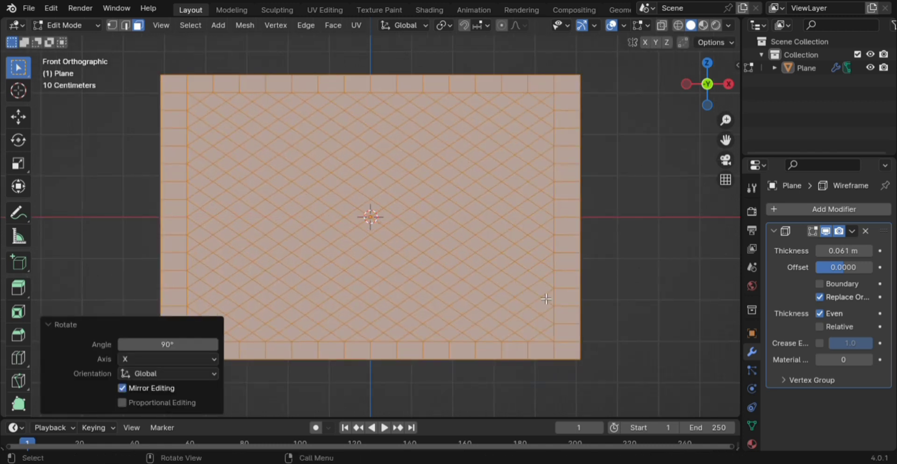
Enable the Wireframe modifier's Boundary option, return to Object Mode and set the thickness to 0.096 m
scroll(545, 298, "down", 2)
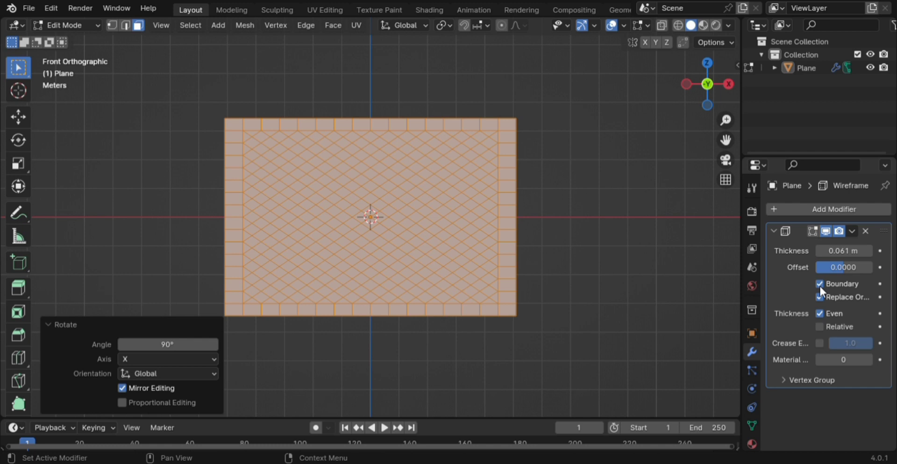
key("Tab")
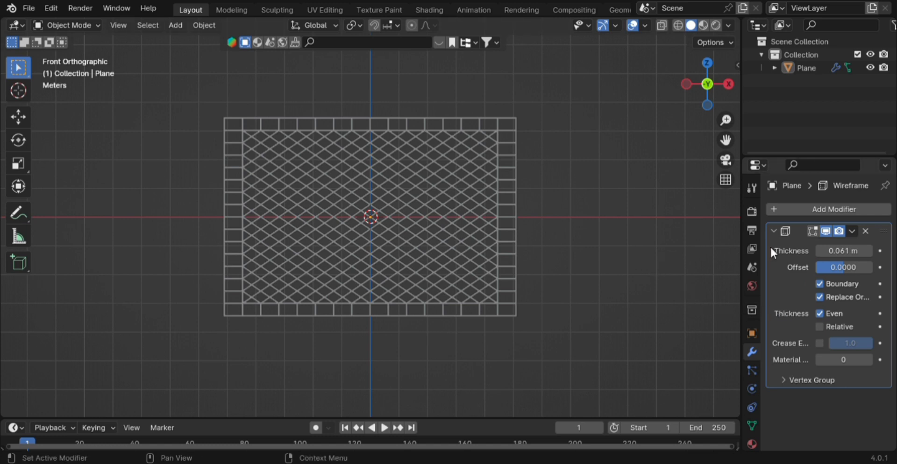
left_click_drag(839, 248, 860, 248)
scroll(569, 241, "up", 2)
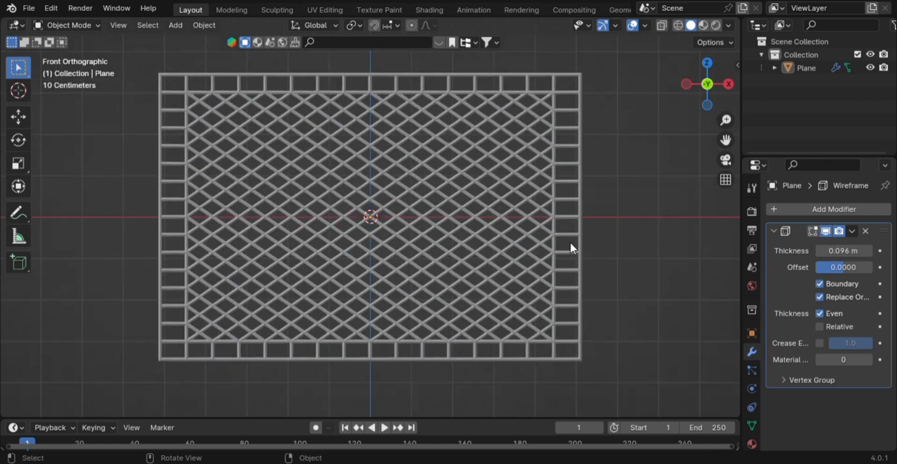
middle_click_drag(568, 243, 586, 316)
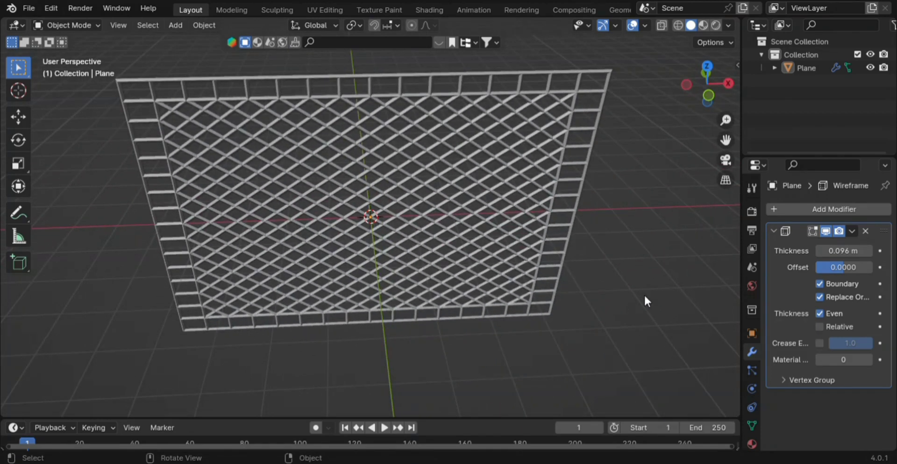
Select the mesh panel and apply its Wireframe modifier
scroll(645, 299, "up", 3)
left_click(468, 244)
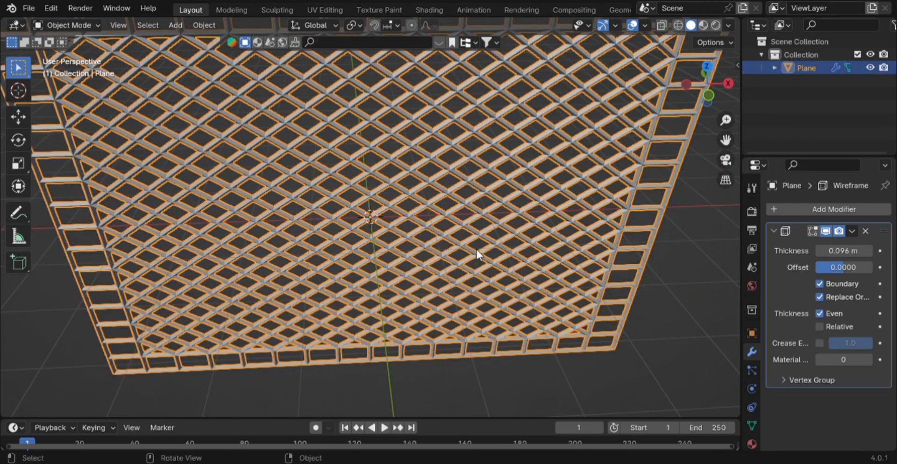
scroll(481, 256, "down", 3)
middle_click_drag(508, 270, 499, 245)
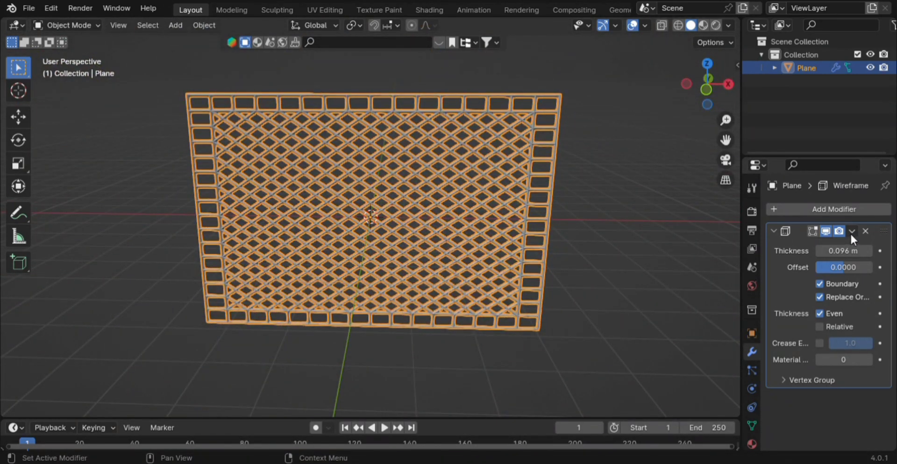
left_click(850, 231)
left_click(823, 243)
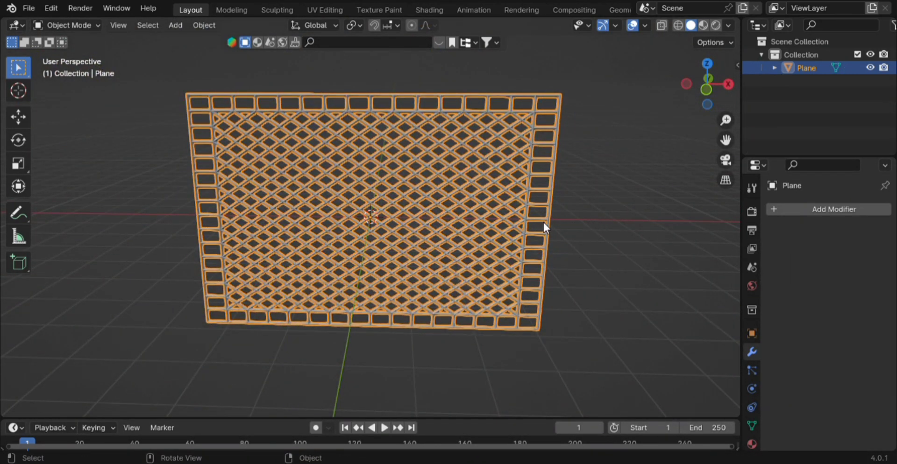
Open the panel for mesh editing and select all of its geometry in the front orthographic view
key("Tab")
scroll(514, 243, "down", 2)
scroll(514, 243, "up", 2)
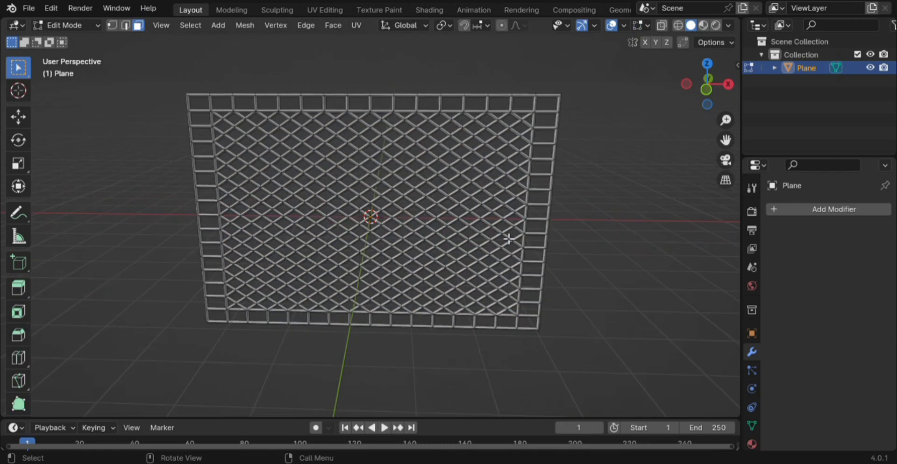
middle_click_drag(508, 239, 490, 231)
scroll(448, 257, "down", 4)
mouse_move(448, 257)
middle_mouse_down()
mouse_move(611, 258)
mouse_move(526, 273)
mouse_move(442, 264)
middle_mouse_up()
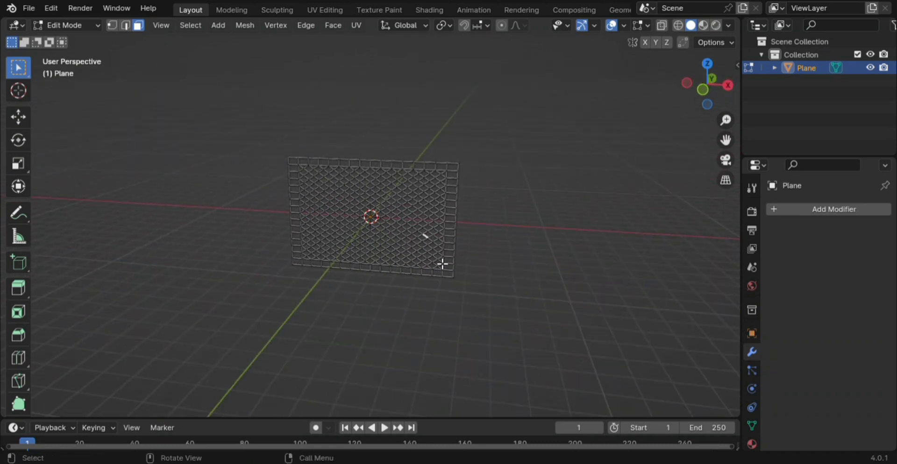
key("a")
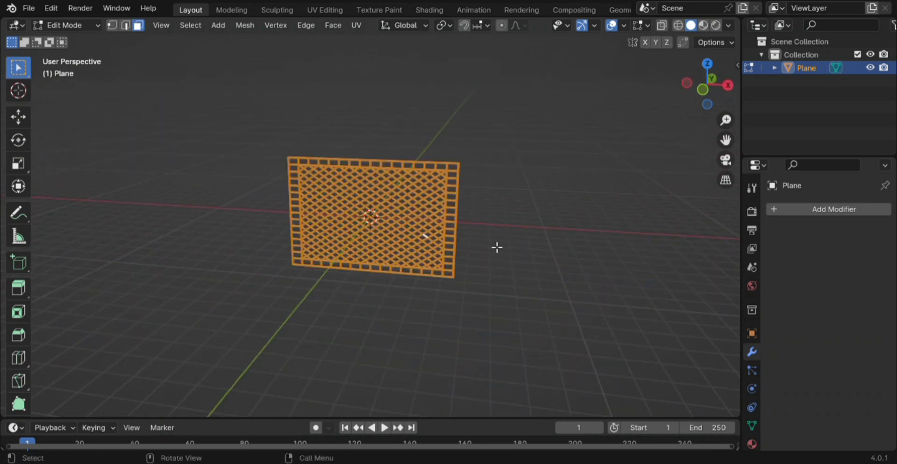
key("KP_1")
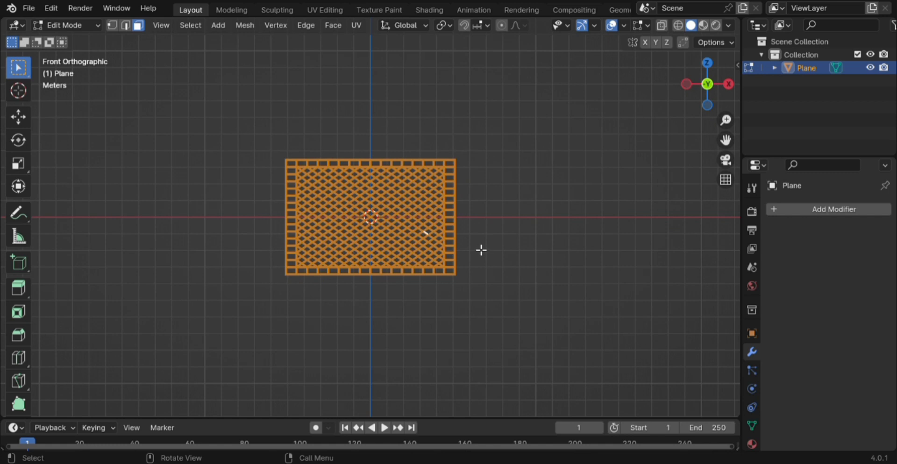
key("g")
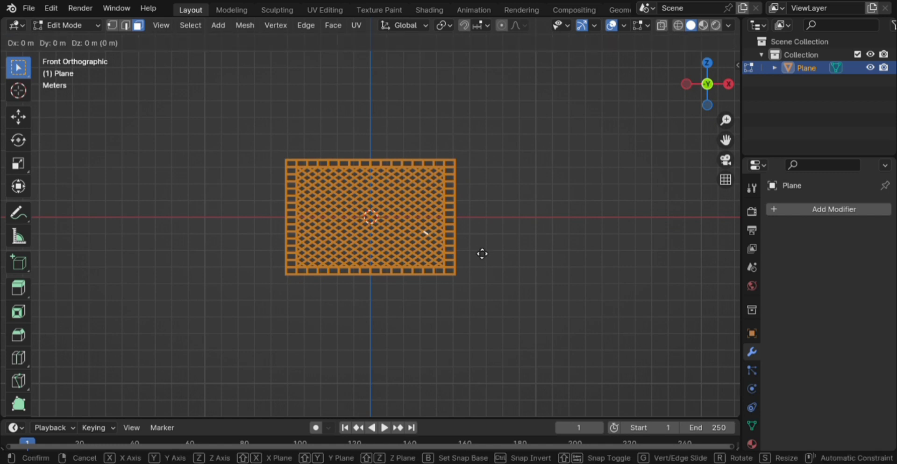
key("z")
key("1")
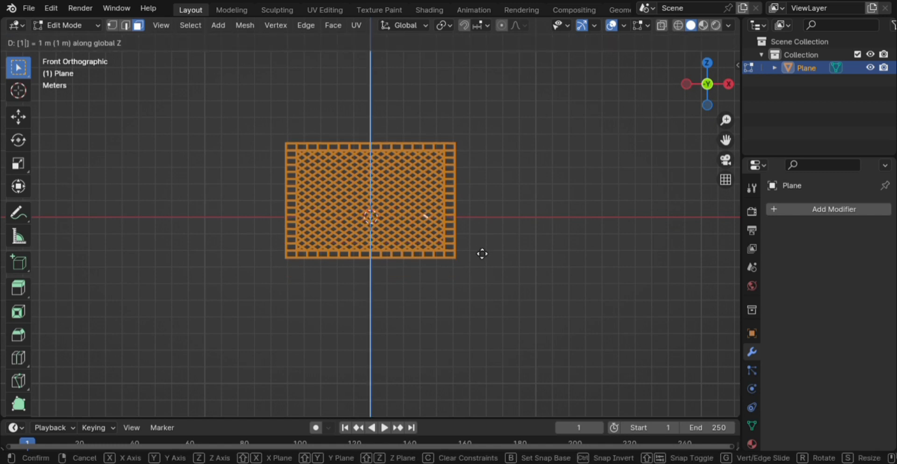
key("Escape")
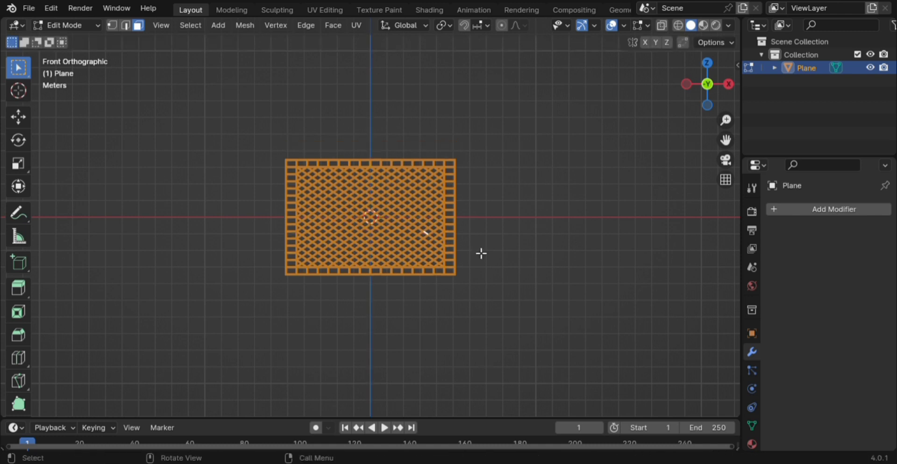
Move the selected panel geometry up 3 m along the Z axis
key("g")
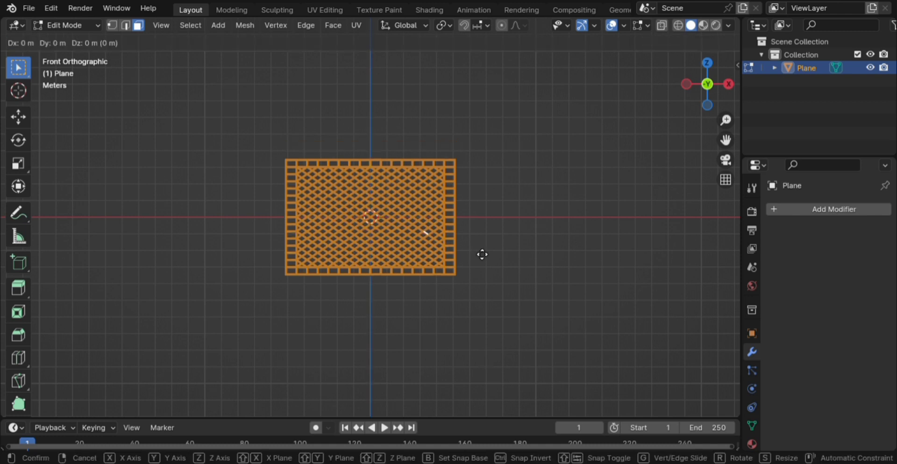
key("z")
key("3")
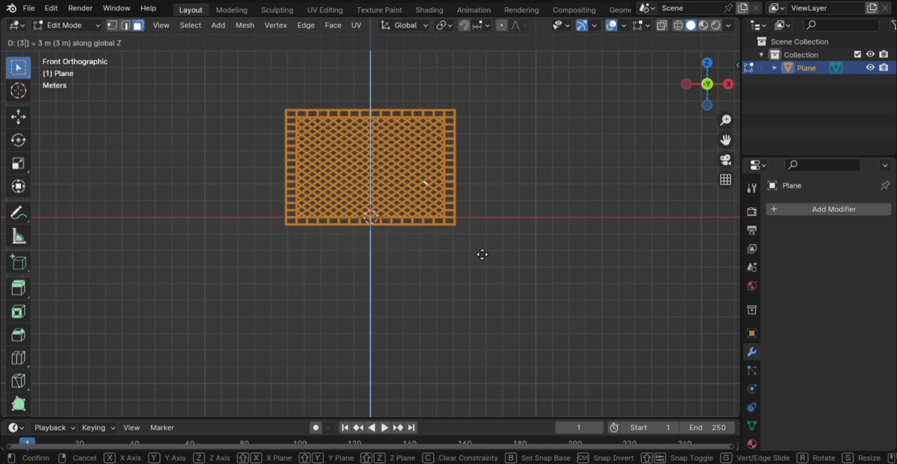
key("Return")
Raise the panel geometry a further 0.555 m or so along Z to align its bottom edge with the X axis line
key("g")
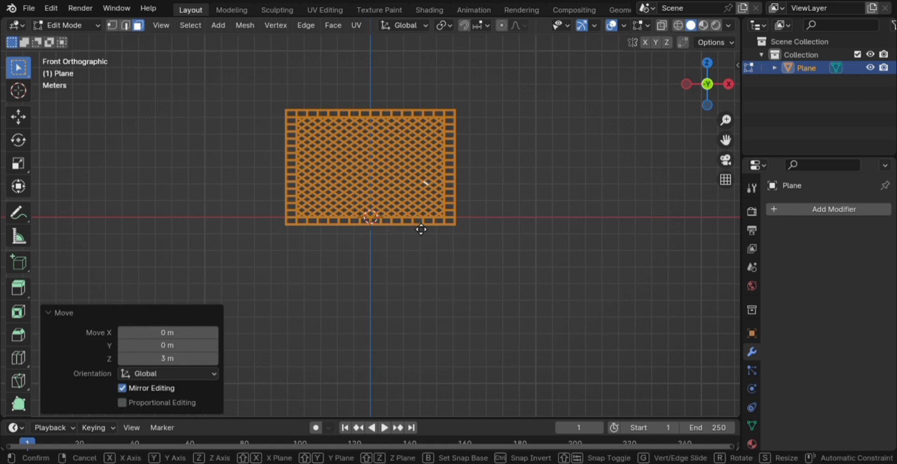
key("z")
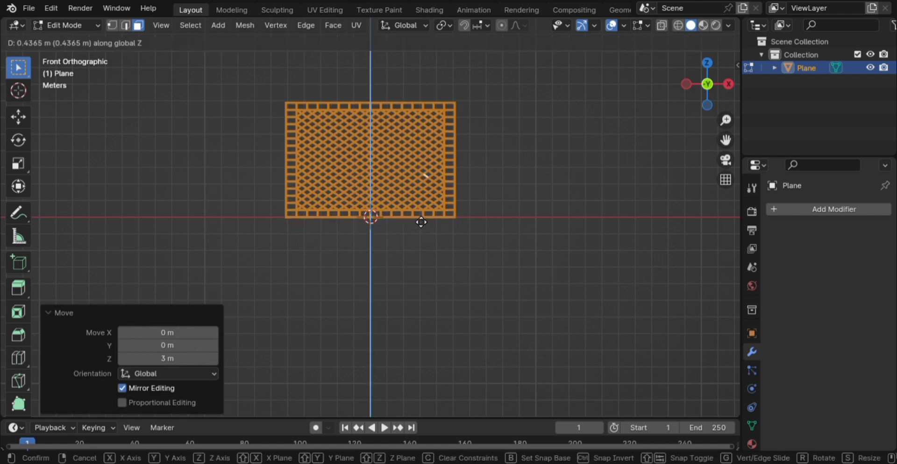
left_click(420, 220)
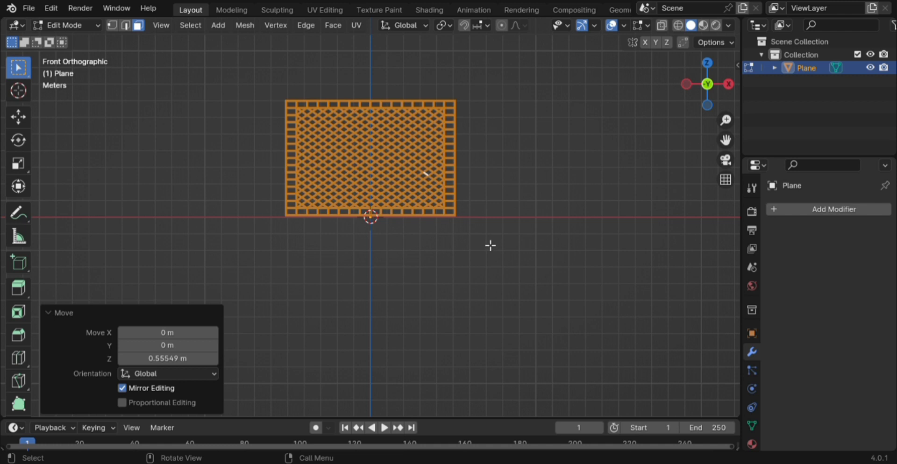
scroll(490, 240, "up", 2)
middle_click_drag(491, 234, 490, 300, "shift")
scroll(495, 305, "down", 4)
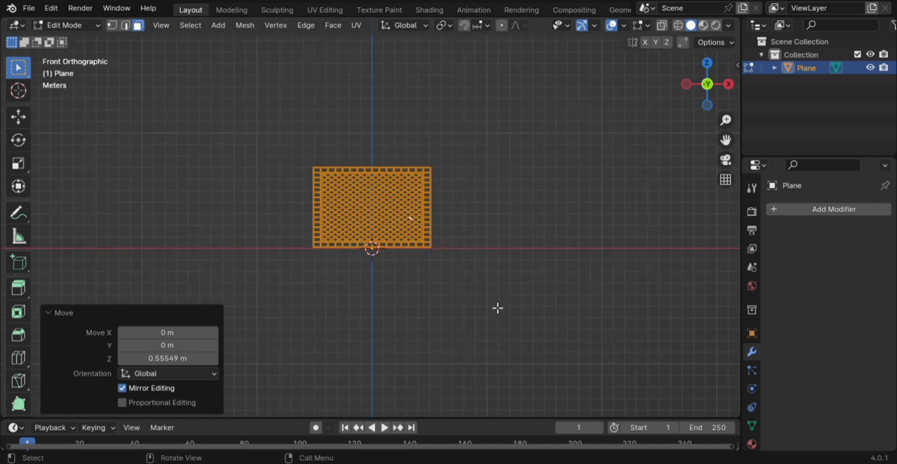
scroll(498, 303, "down", 2)
scroll(499, 296, "up", 1)
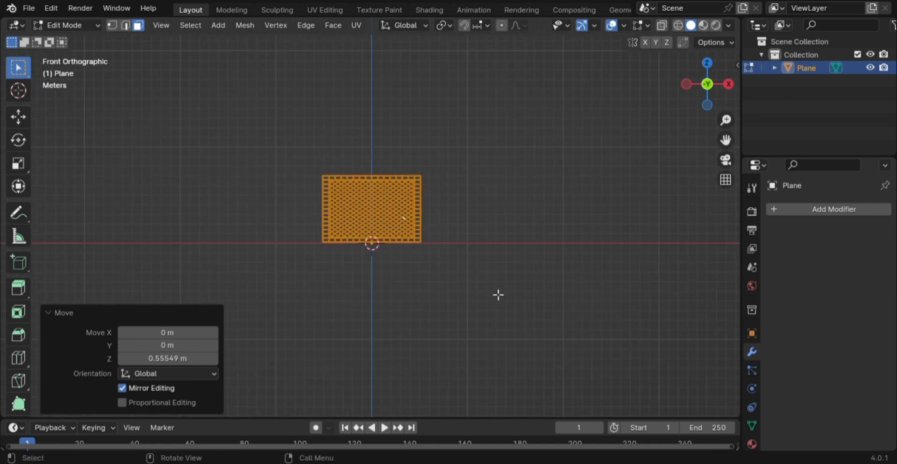
key("g")
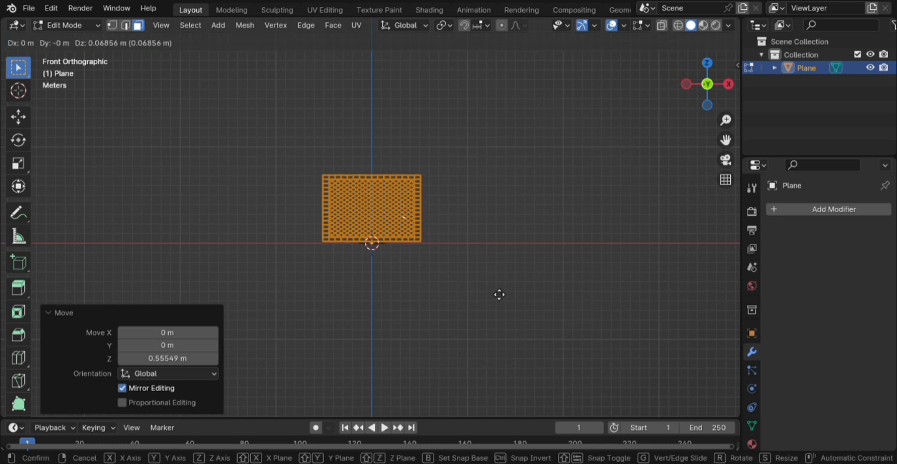
key("x")
right_click(520, 281)
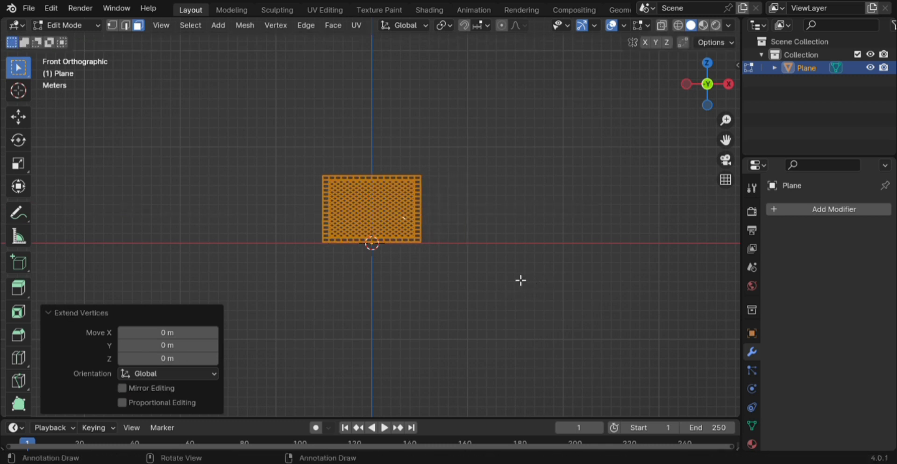
key("g")
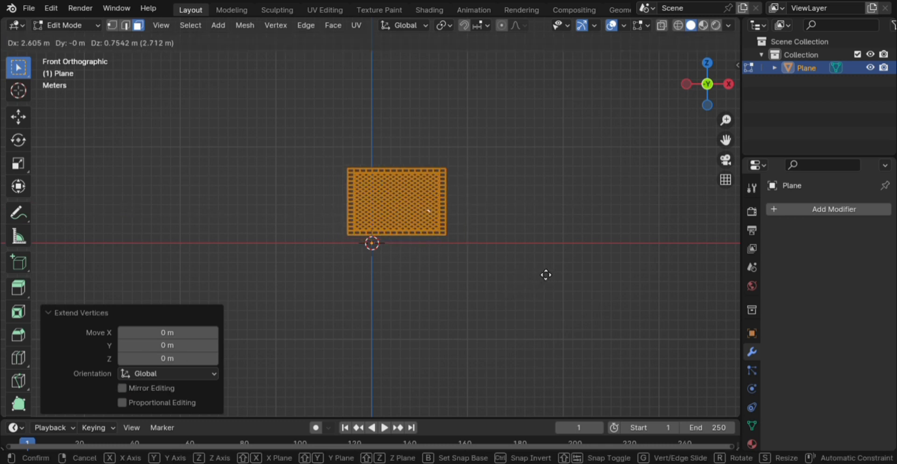
right_click(519, 281)
Return to Object Mode and create a linked duplicate of the panel, offset 10.696 m along the X axis
key("Tab")
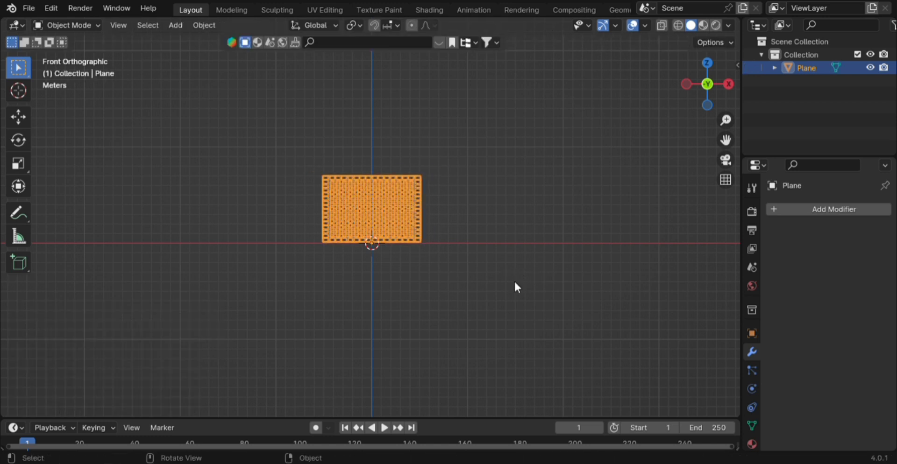
key("shift+d")
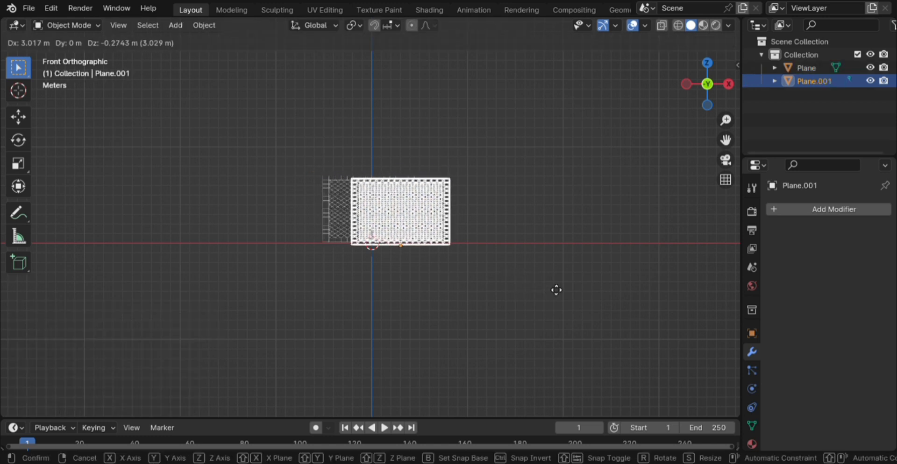
key("x")
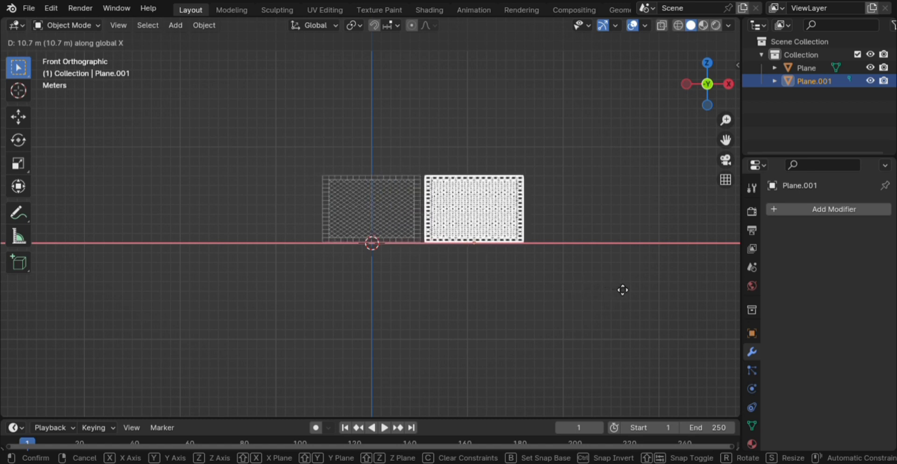
left_click(622, 290)
Repeat the linked duplication three times to extend the row to five fence panels
key("shift+r")
key("shift+r")
key("shift+r")
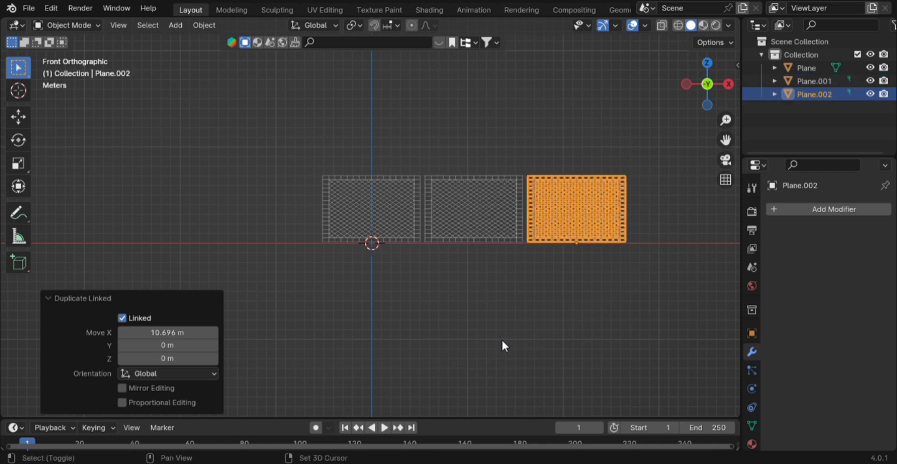
scroll(560, 318, "down", 4)
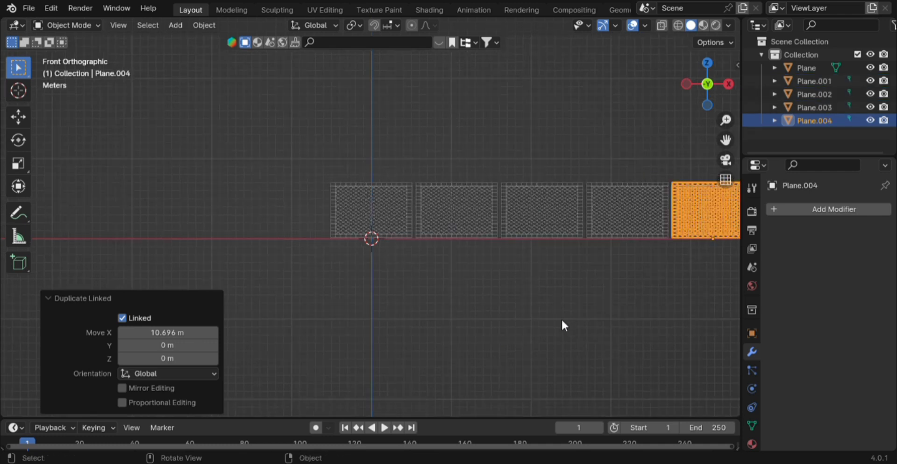
Deselect the last panel and examine the finished fence row in perspective, including the wire mesh up close
middle_click_drag(499, 314, 526, 334)
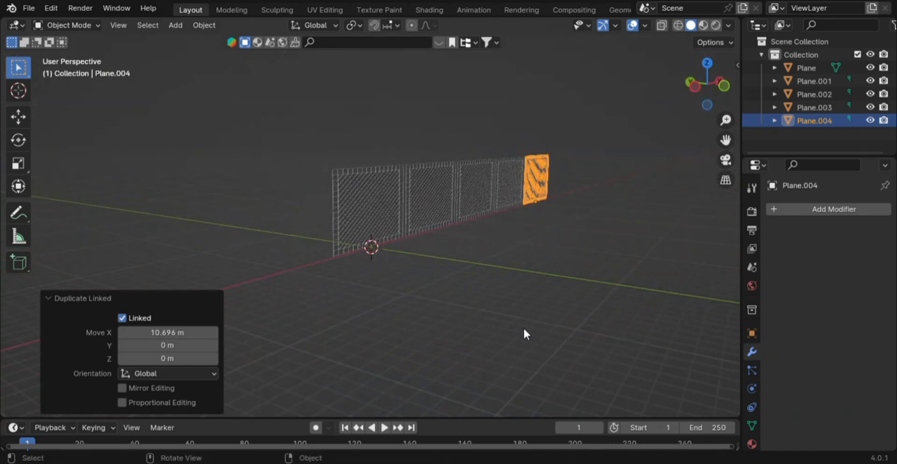
left_click(523, 327)
scroll(500, 324, "up", 6)
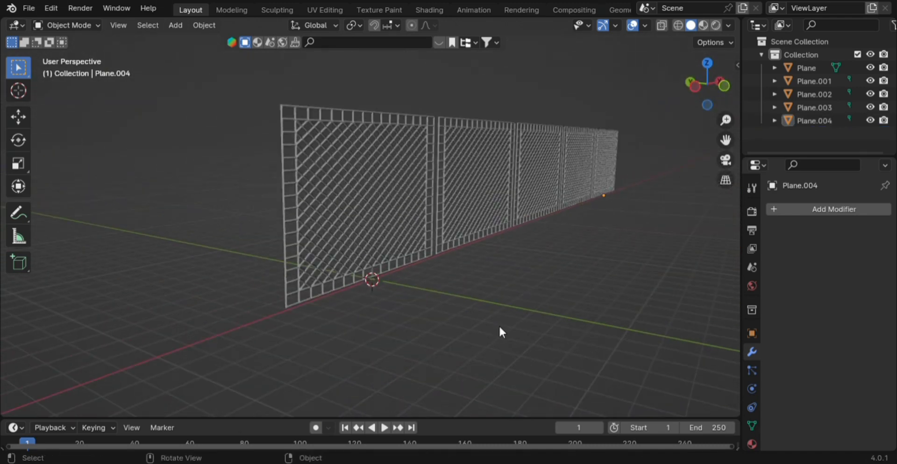
middle_click_drag(487, 327, 514, 336)
scroll(511, 327, "up", 3)
scroll(507, 349, "down", 2)
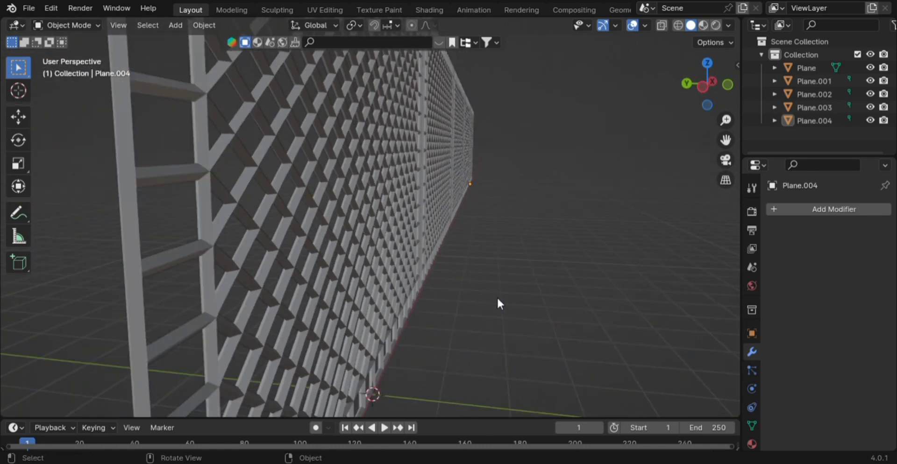
Inspect the fence row in perspective, selecting its individual panels one after another, and clear the selection
middle_click_drag(494, 300, 486, 286)
mouse_move(490, 285)
middle_mouse_down()
mouse_move(458, 318)
mouse_move(480, 296)
mouse_move(520, 294)
mouse_move(524, 314)
mouse_move(494, 336)
mouse_move(462, 317)
mouse_move(456, 295)
mouse_move(486, 292)
middle_mouse_up()
scroll(488, 288, "down", 5)
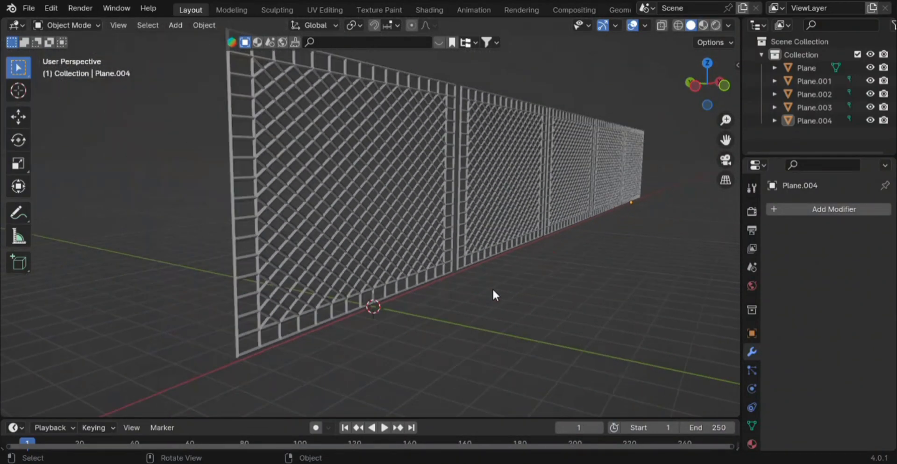
mouse_move(523, 256)
middle_mouse_down()
mouse_move(466, 254)
mouse_move(550, 259)
mouse_move(363, 267)
mouse_move(552, 264)
mouse_move(553, 287)
mouse_move(550, 256)
mouse_move(565, 262)
mouse_move(521, 260)
middle_mouse_up()
scroll(467, 224, "up", 4)
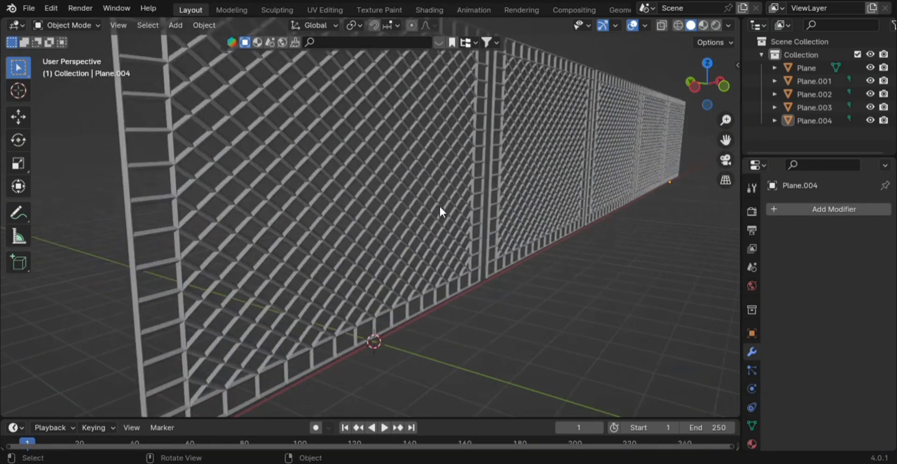
left_click(443, 217)
left_click(530, 210)
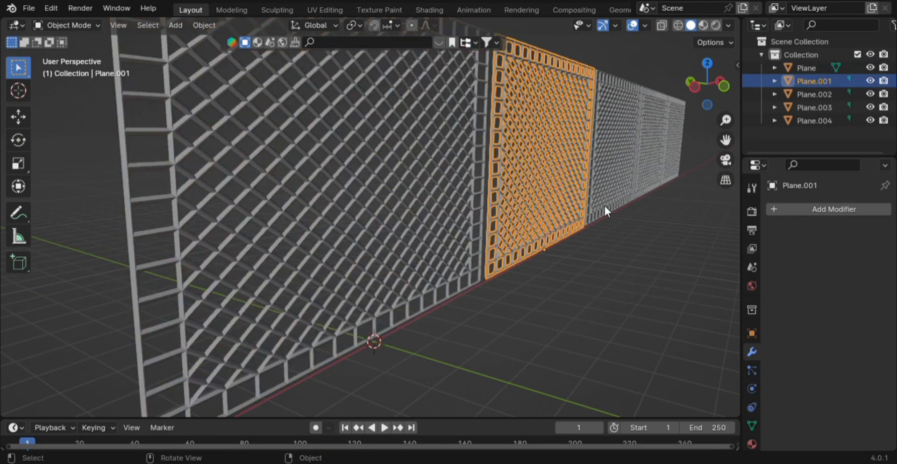
left_click(618, 175)
left_click(654, 159)
left_click(676, 148)
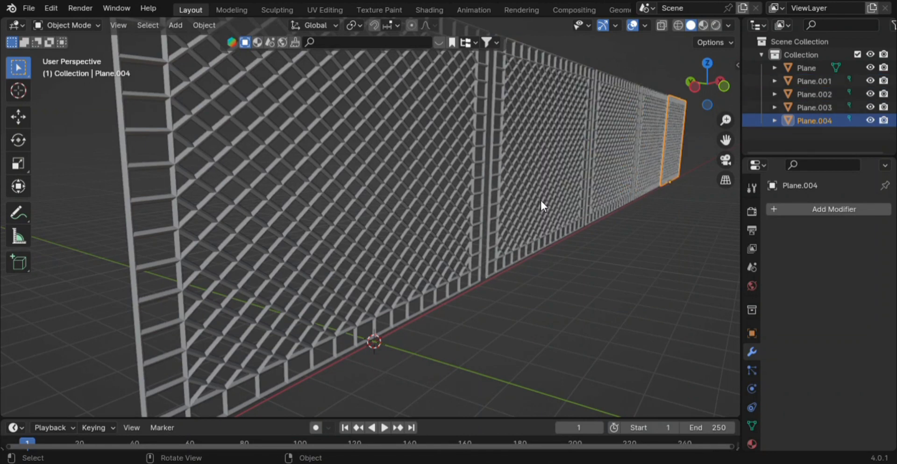
left_click(532, 212)
scroll(579, 285, "down", 5)
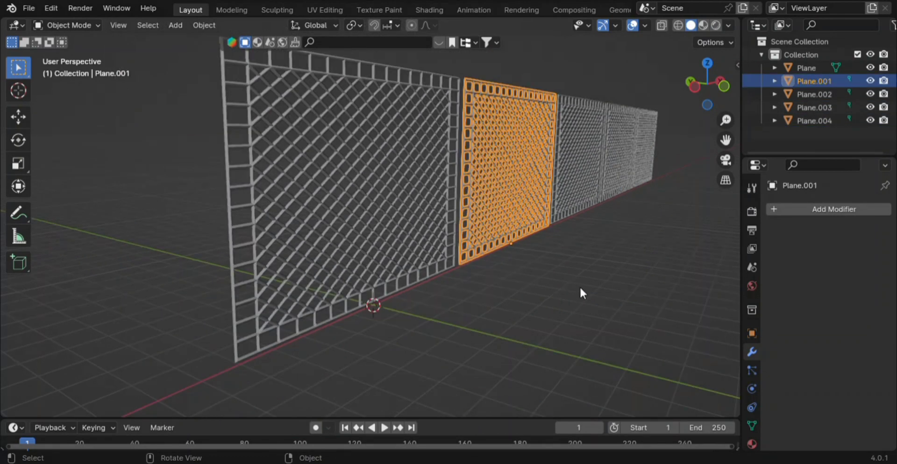
scroll(579, 287, "up", 2)
left_click(554, 296)
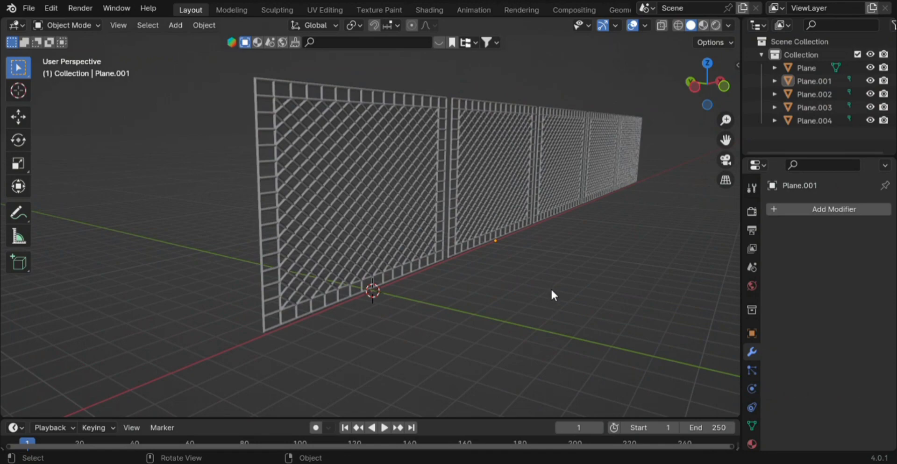
Duplicate all five fence panels in top view and offset the copies about 17 m along the positive Y axis
middle_click_drag(552, 294, 478, 308)
scroll(480, 307, "down", 6)
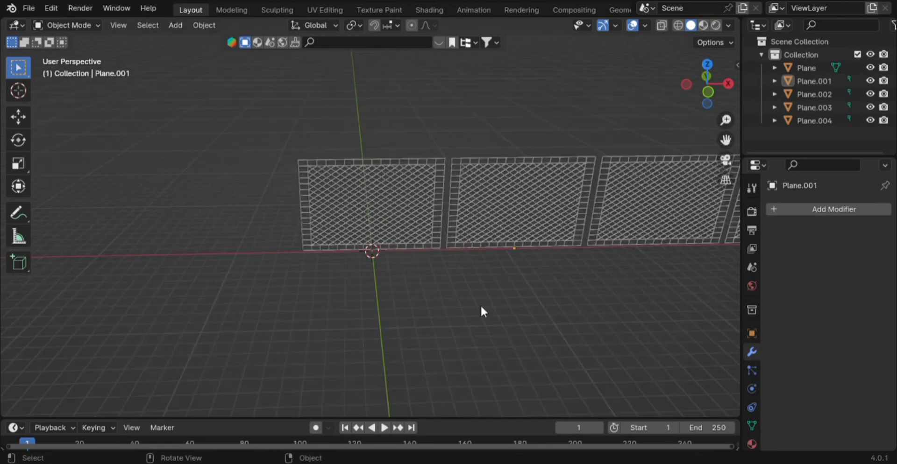
scroll(484, 312, "up", 3)
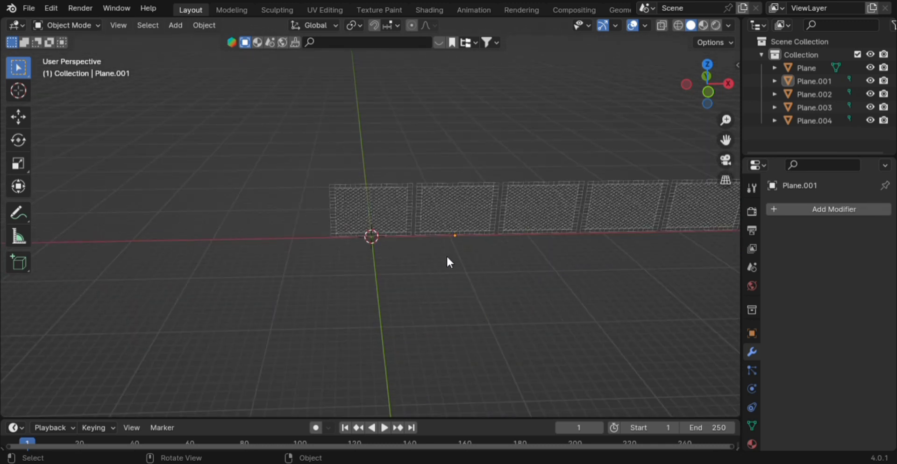
key("a")
scroll(478, 300, "down", 3)
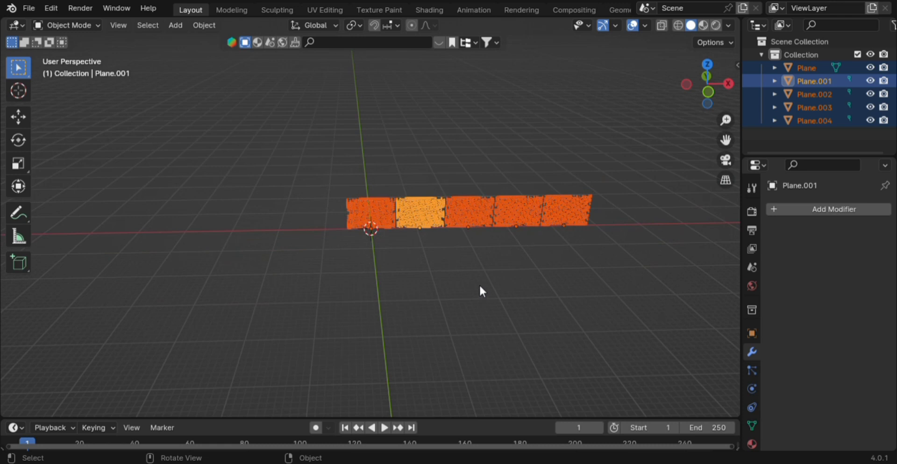
key("grave")
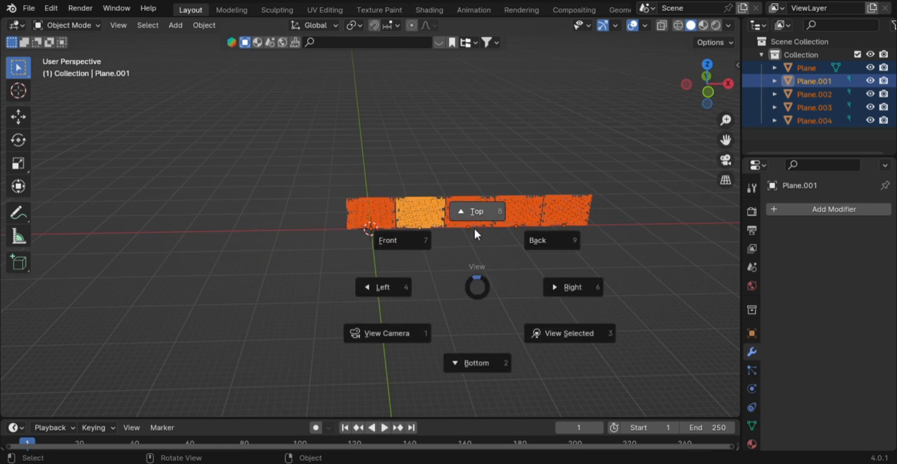
left_click(480, 216)
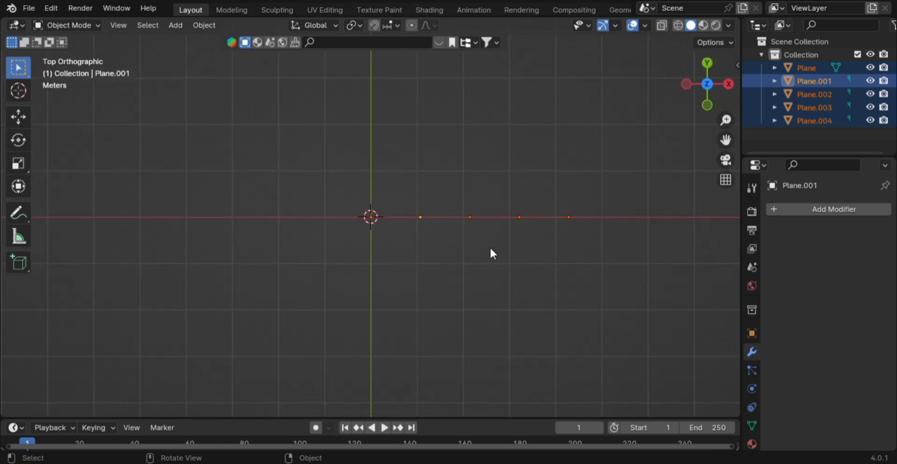
key("shift+d")
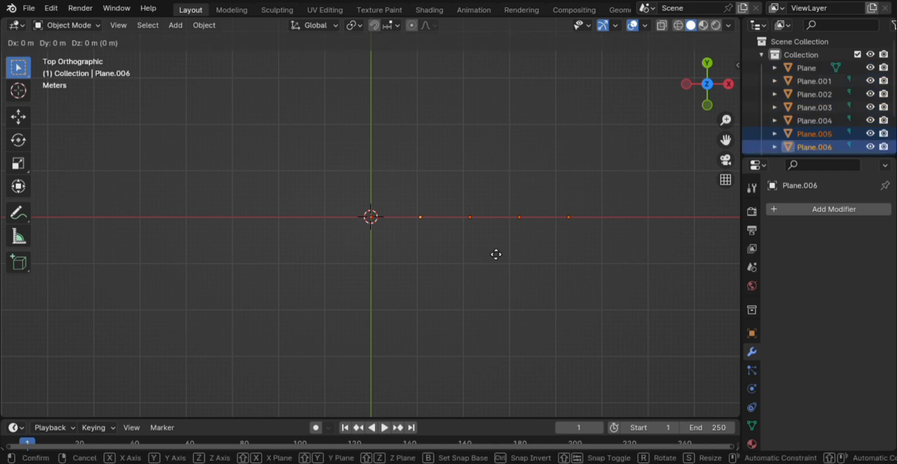
key("y")
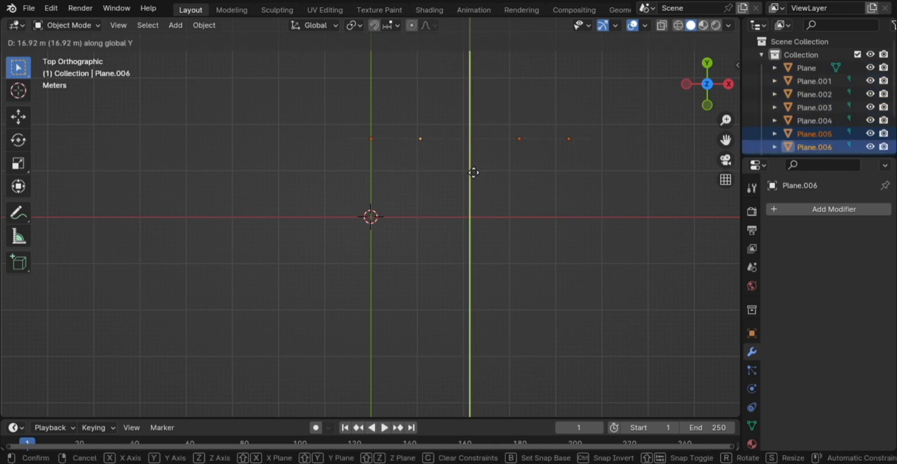
left_click(469, 163)
Deselect the duplicated panels and examine the two parallel fence rows in perspective
middle_click_drag(500, 273, 498, 222)
middle_click_drag(486, 320, 556, 284)
left_click(528, 269)
scroll(530, 280, "up", 5)
scroll(525, 263, "down", 2)
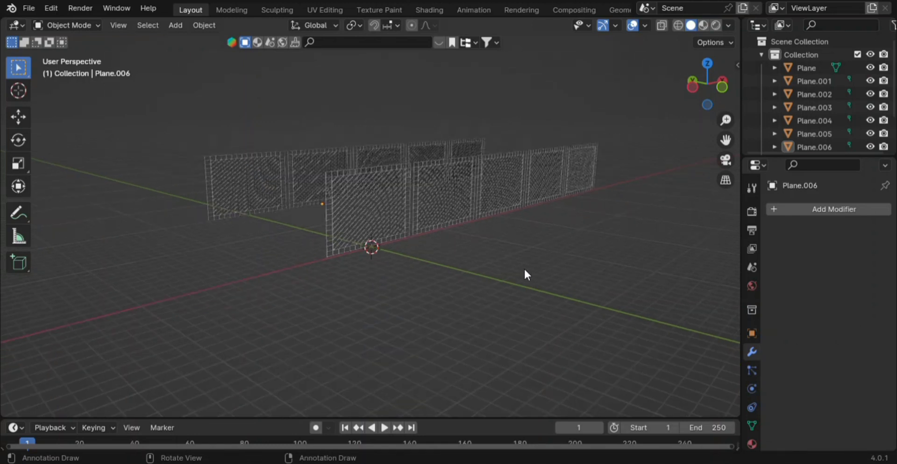
scroll(527, 270, "up", 2)
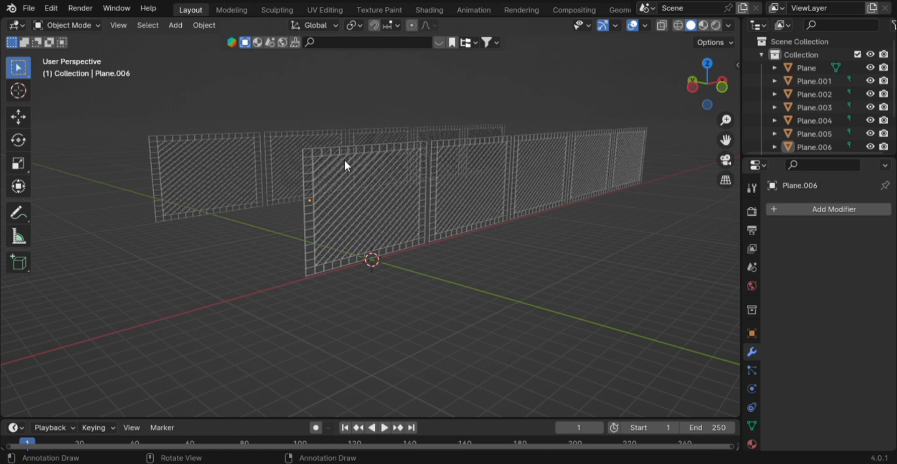
middle_click_drag(344, 164, 323, 191)
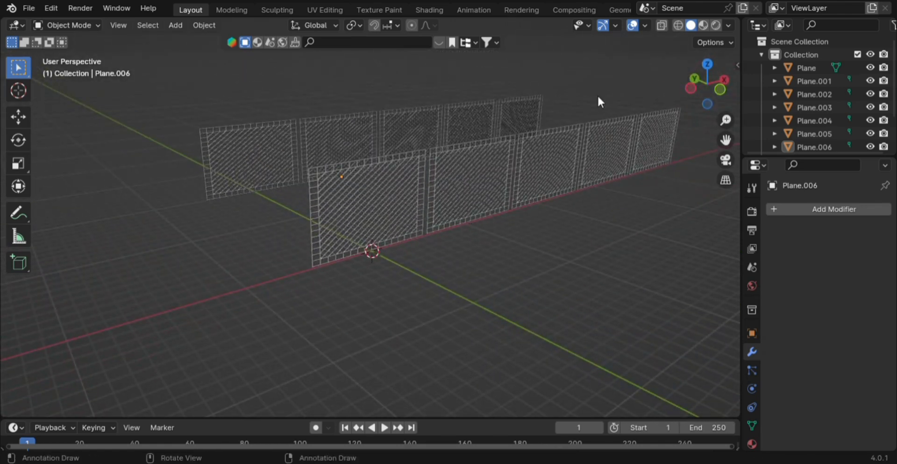